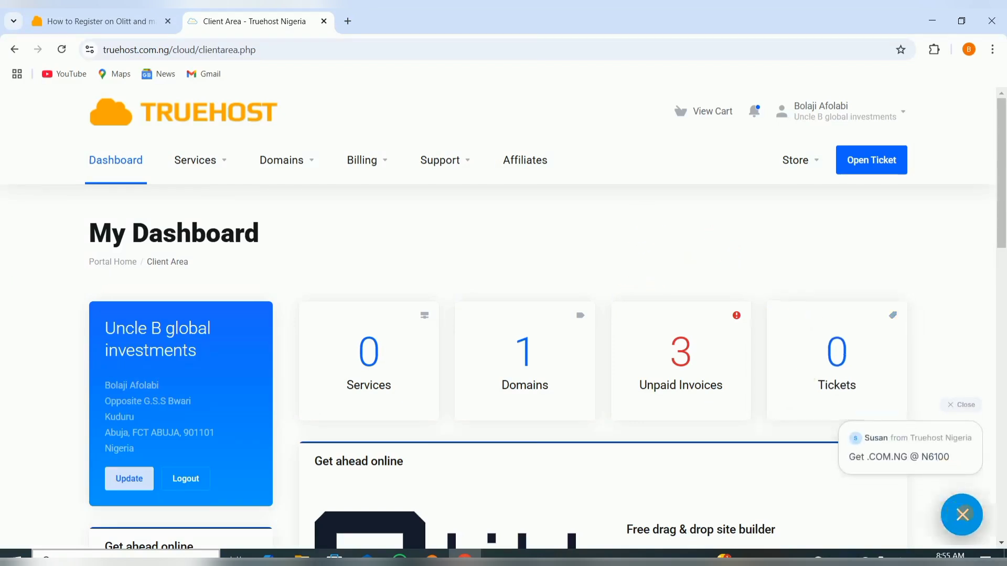
Close the promotional chat popup on the Truehost client dashboard.
left_click(962, 514)
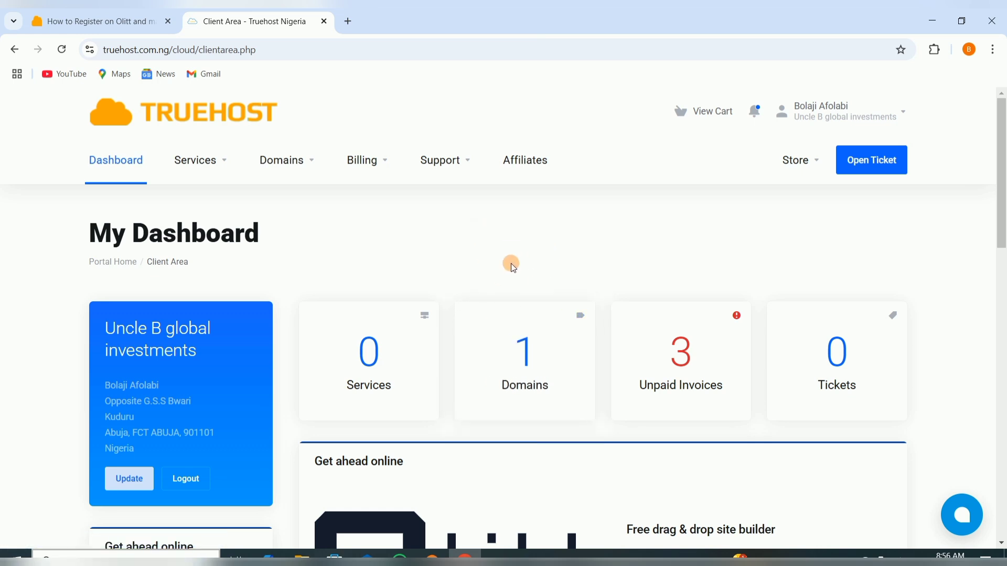
From My Domains, open Manage Nameservers for trcwnationalyouth.com.ng.
left_click(531, 362)
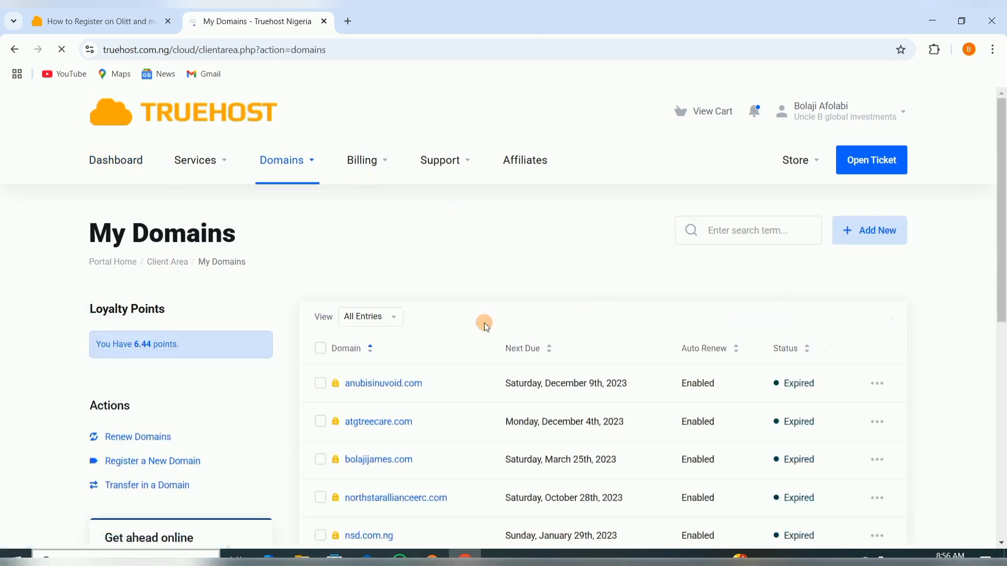
scroll(535, 310, "down", 5)
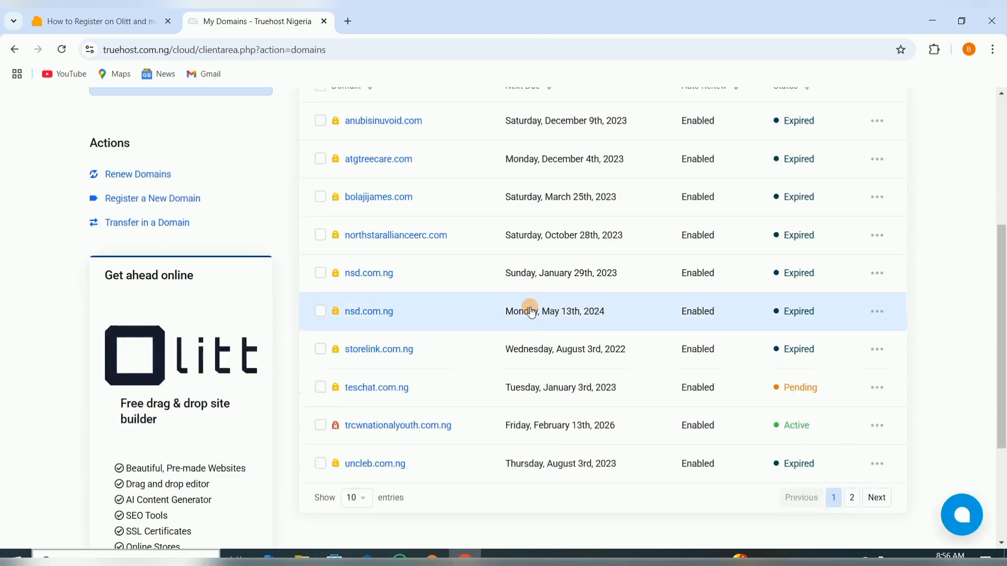
scroll(531, 310, "down", 1)
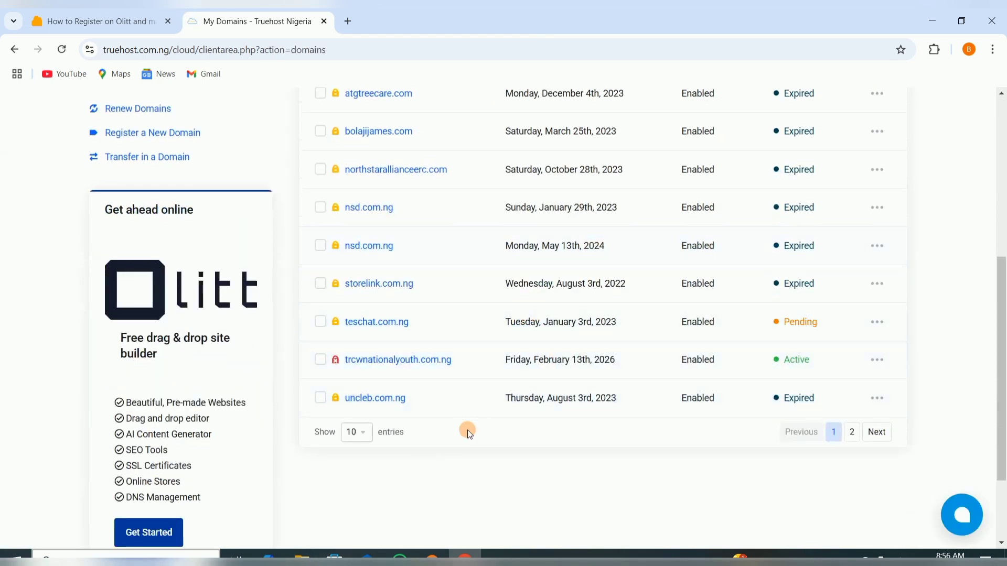
scroll(393, 353, "up", 5)
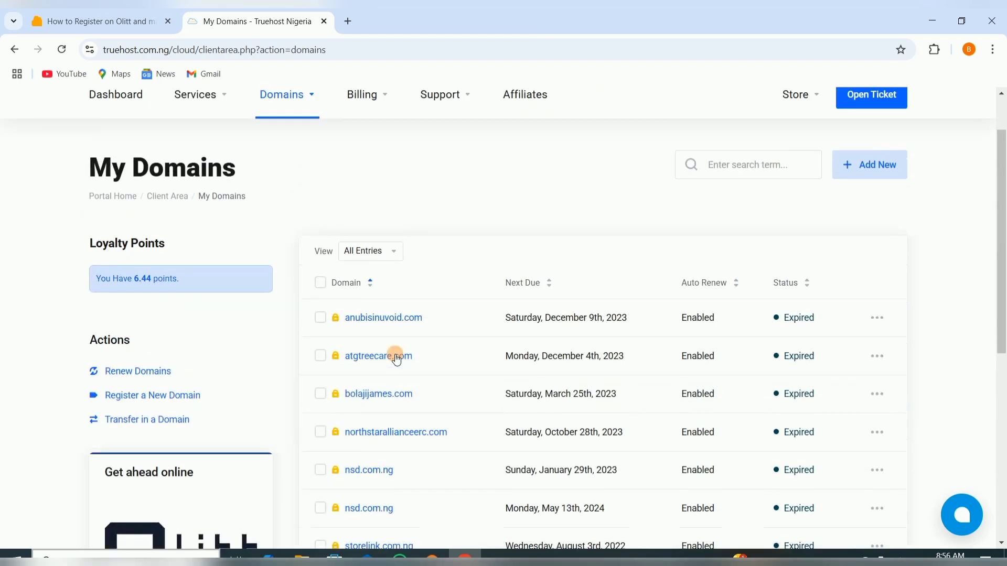
scroll(396, 357, "down", 6)
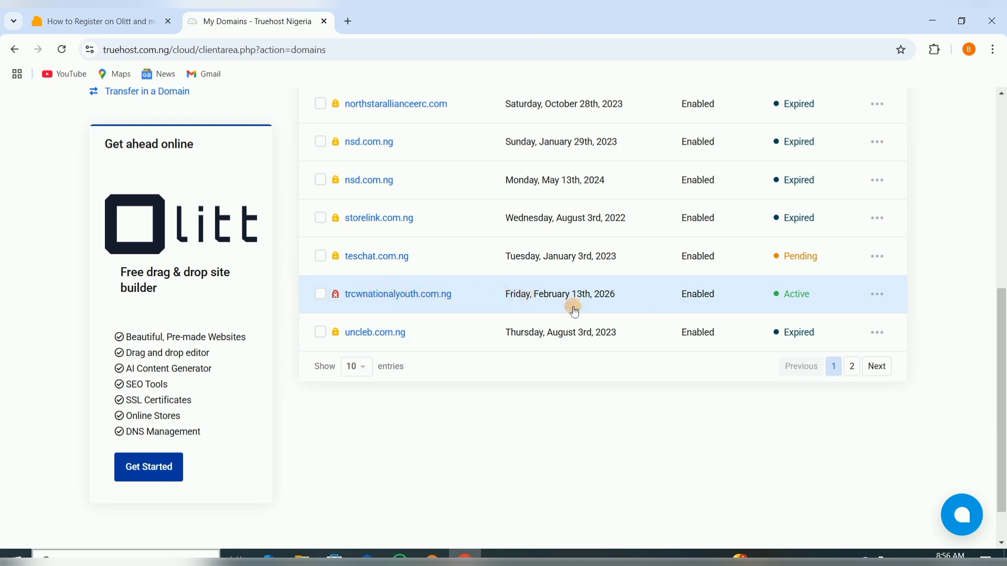
left_click(880, 295)
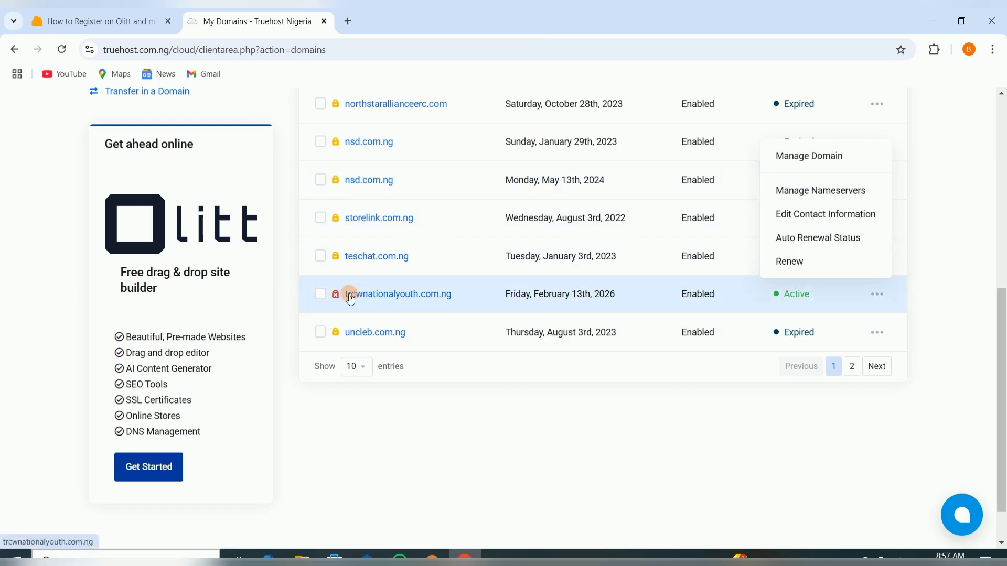
left_click(877, 297)
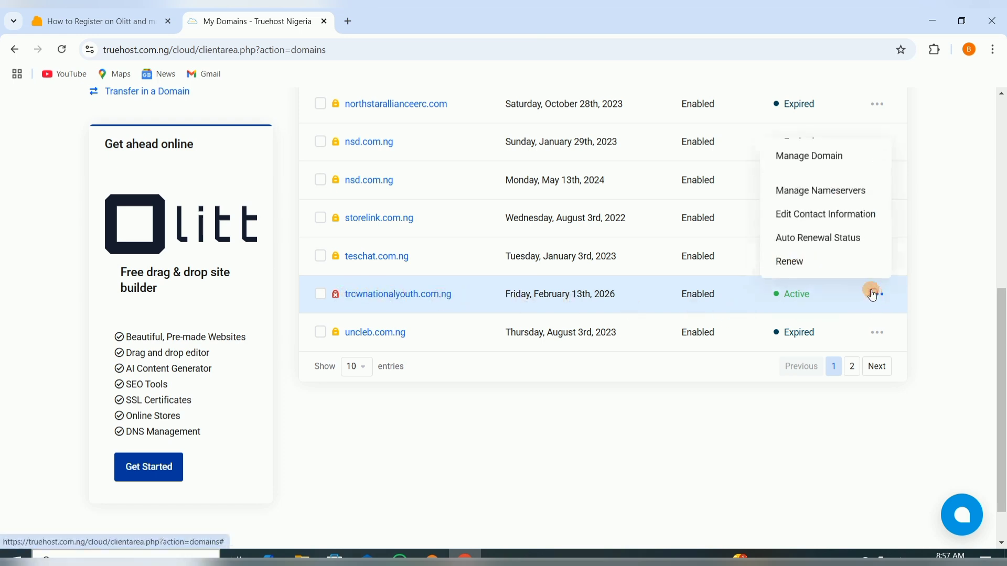
left_click(814, 193)
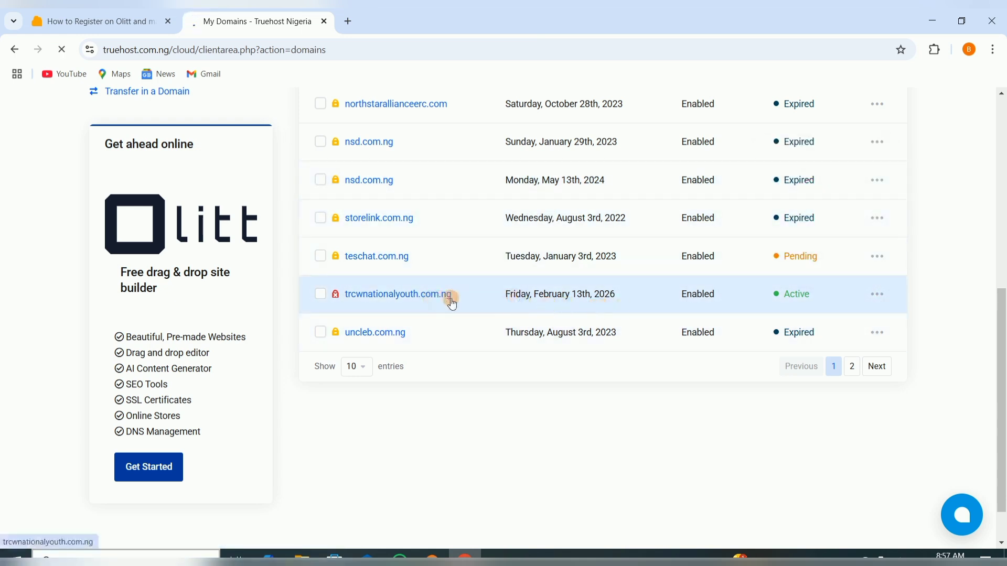
Check the current cloudoon.com nameservers, then bring up the 'How to Register on Olitt' guide.
left_click(526, 314)
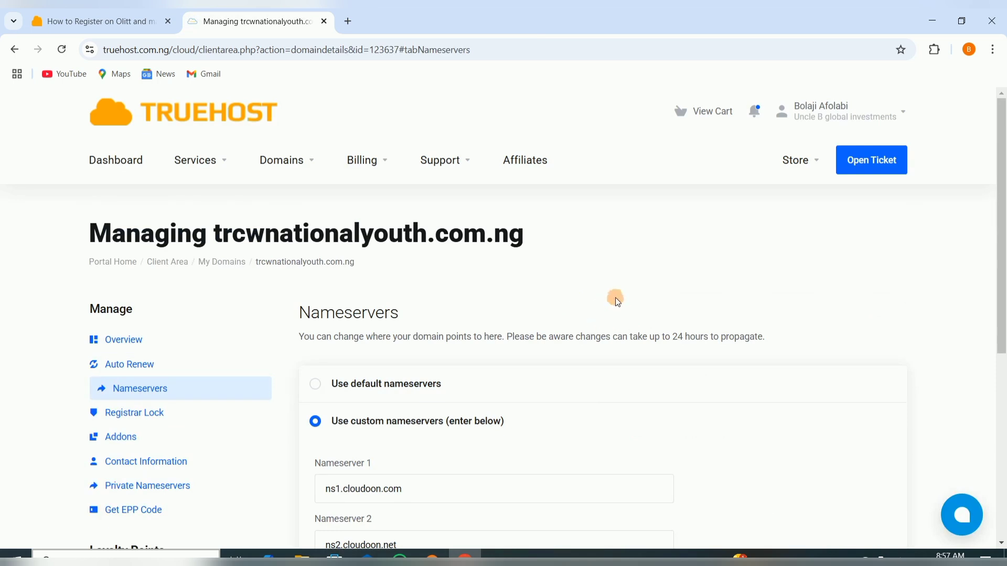
scroll(612, 294, "down", 3)
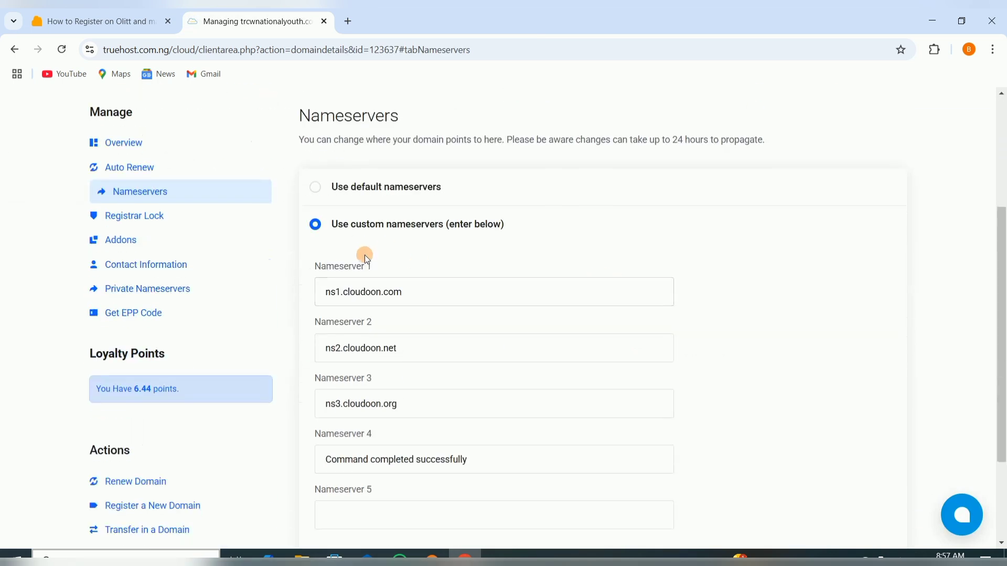
left_click(395, 291)
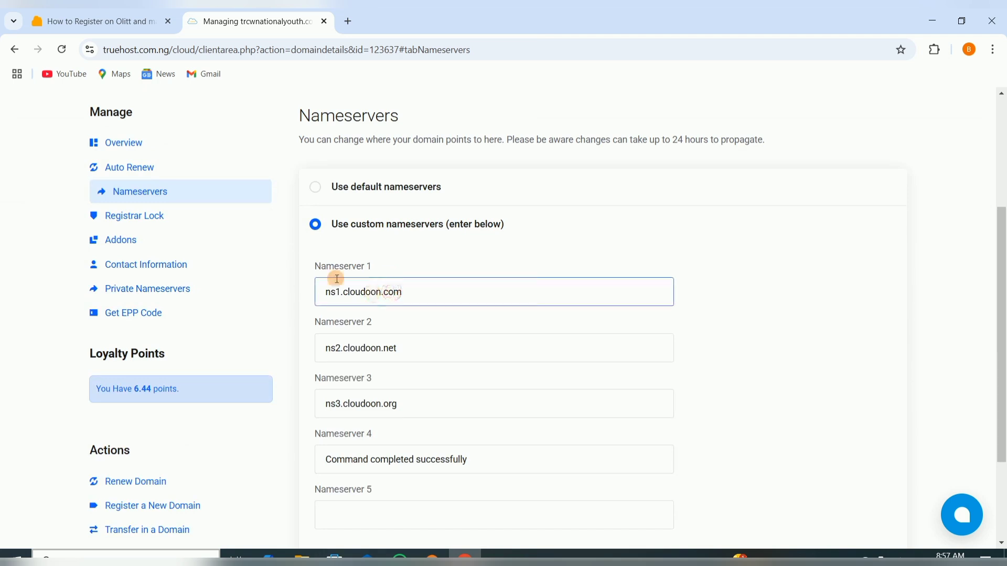
left_click(122, 26)
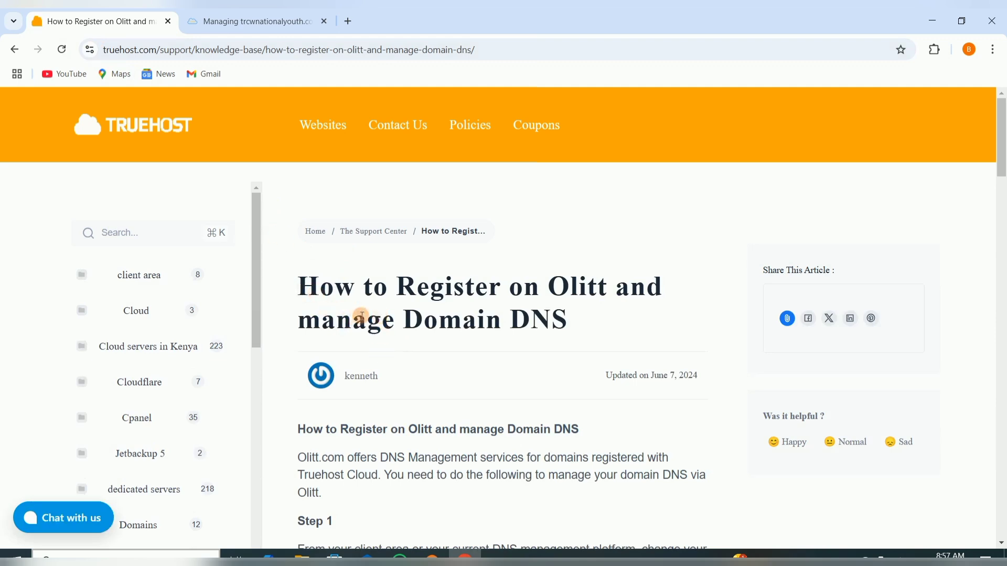
Copy ns1.olitt.com from the guide into the Nameserver 1 field.
scroll(361, 315, "down", 4)
scroll(310, 321, "down", 1)
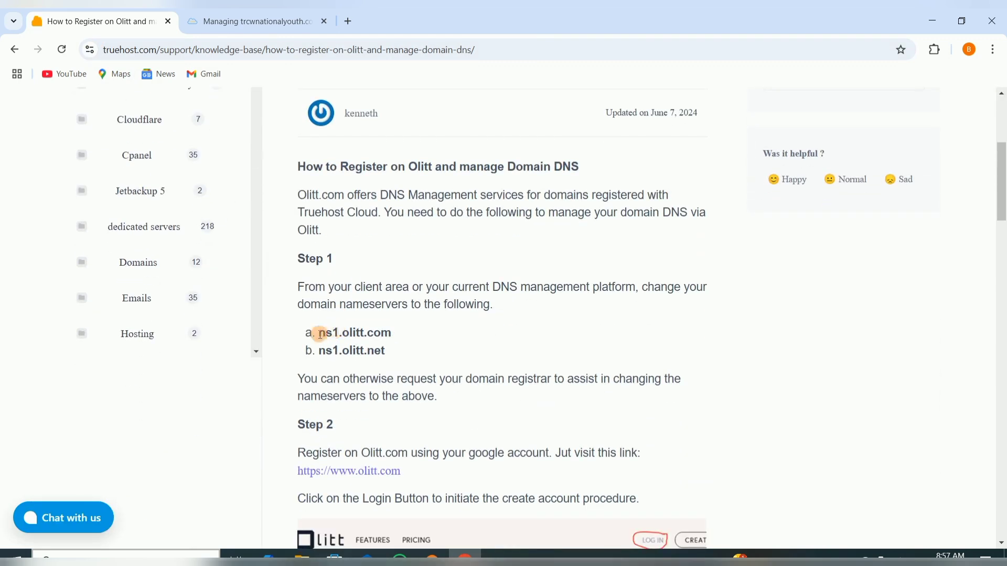
left_click_drag(319, 333, 386, 333)
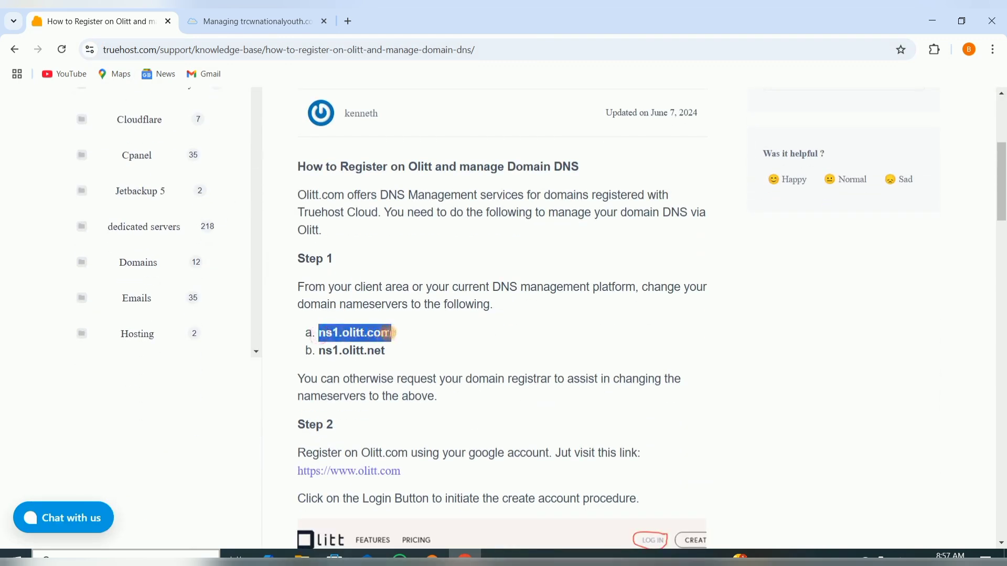
right_click(385, 334)
left_click(404, 348)
left_click(260, 16)
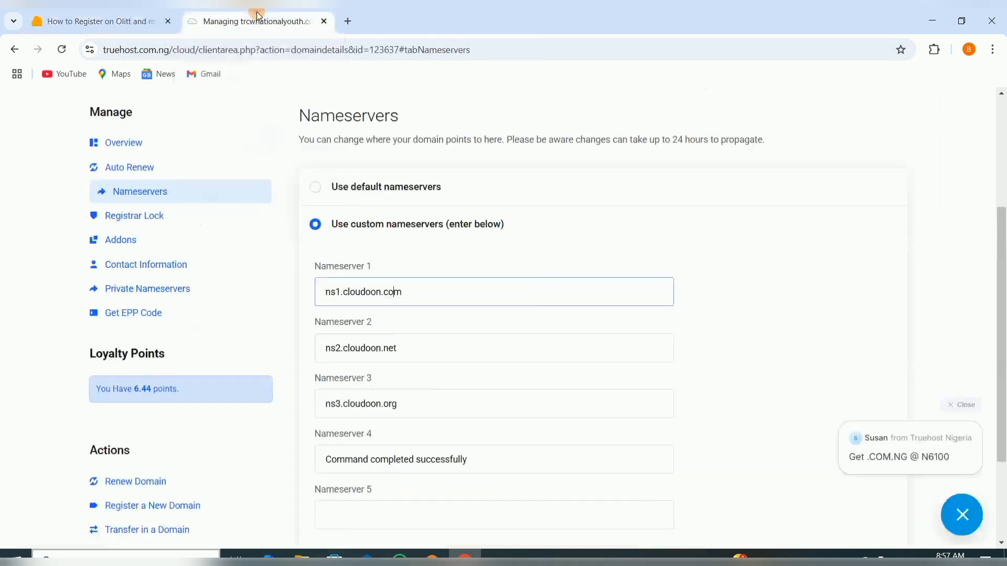
double_click(372, 292)
triple_click(372, 292)
right_click(372, 291)
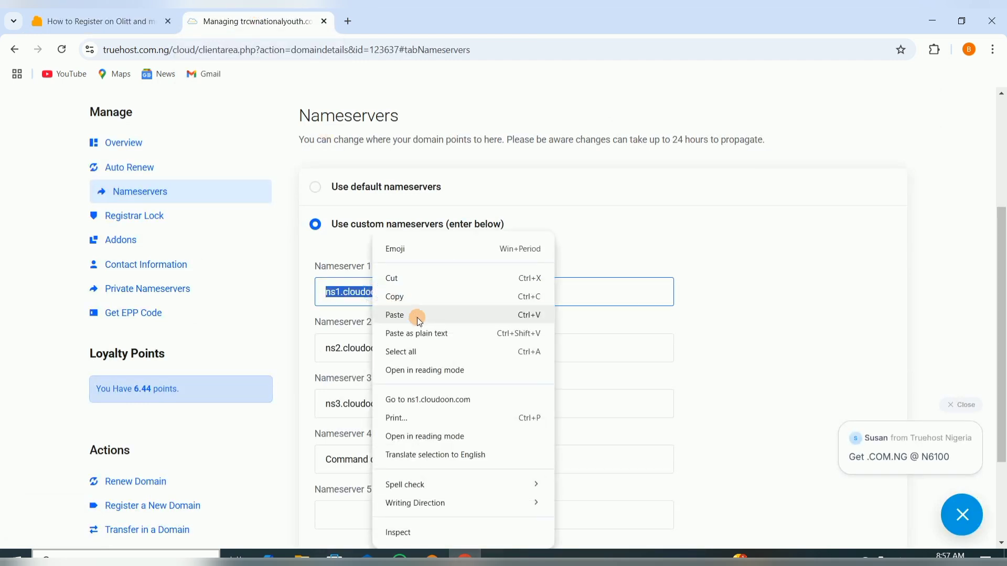
left_click(419, 316)
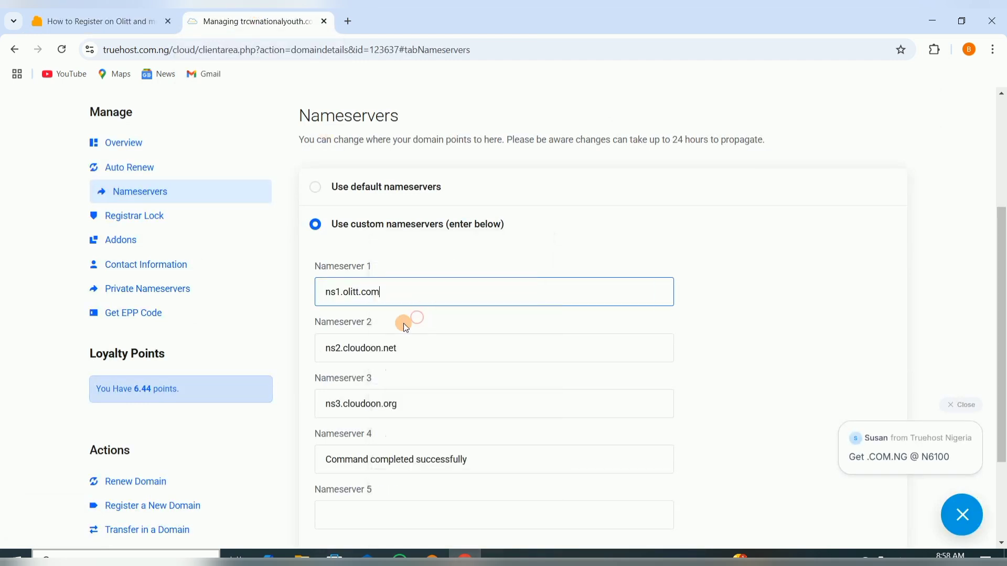
Copy ns1.olitt.net from the guide into the Nameserver 2 field.
left_click(96, 24)
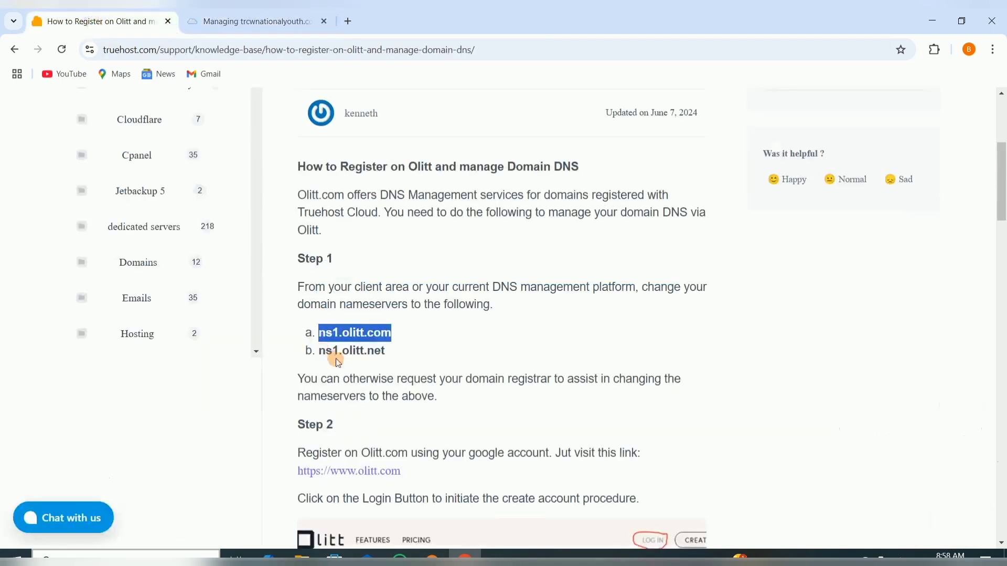
left_click_drag(321, 351, 388, 355)
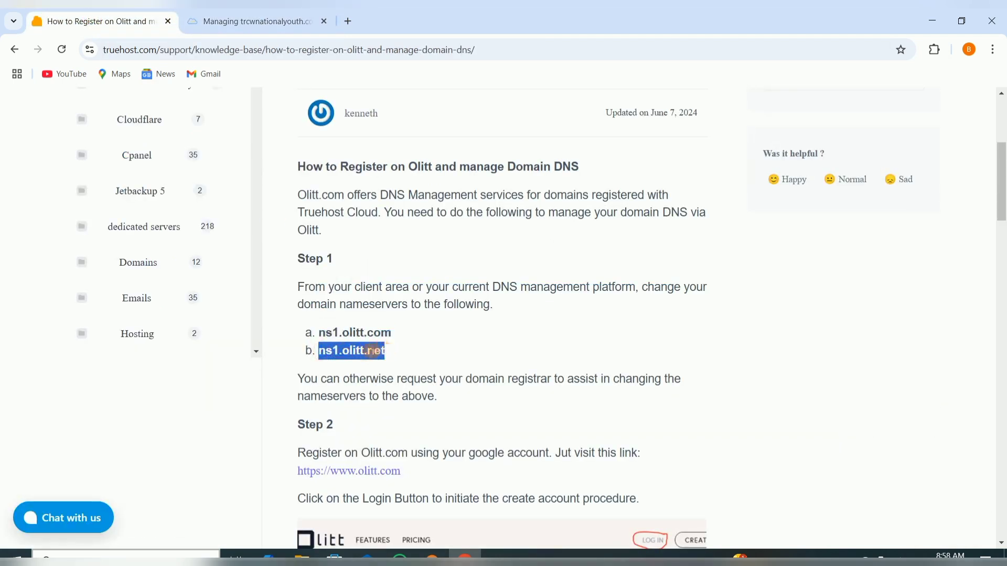
right_click(373, 352)
left_click(392, 369)
left_click(252, 22)
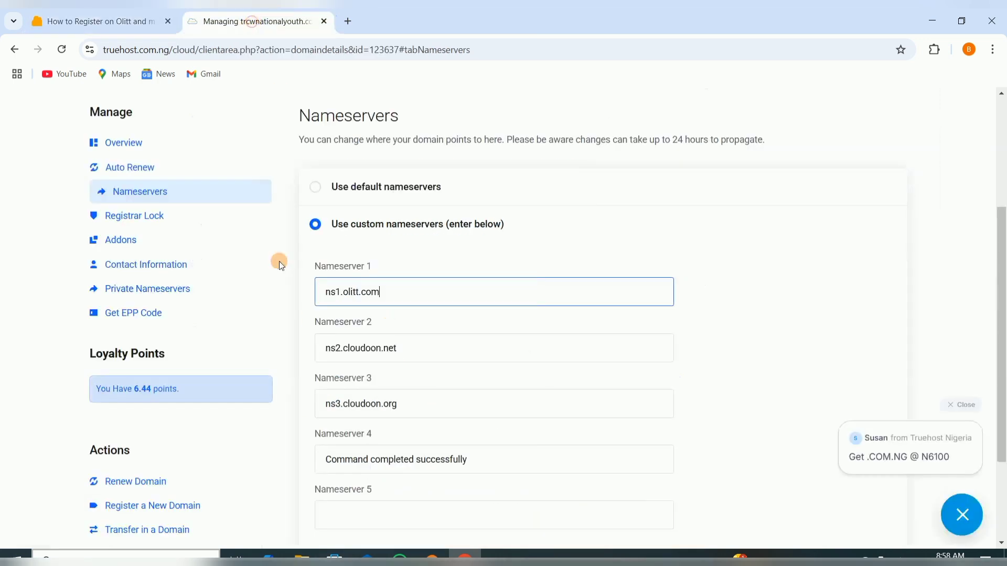
double_click(355, 348)
right_click(355, 349)
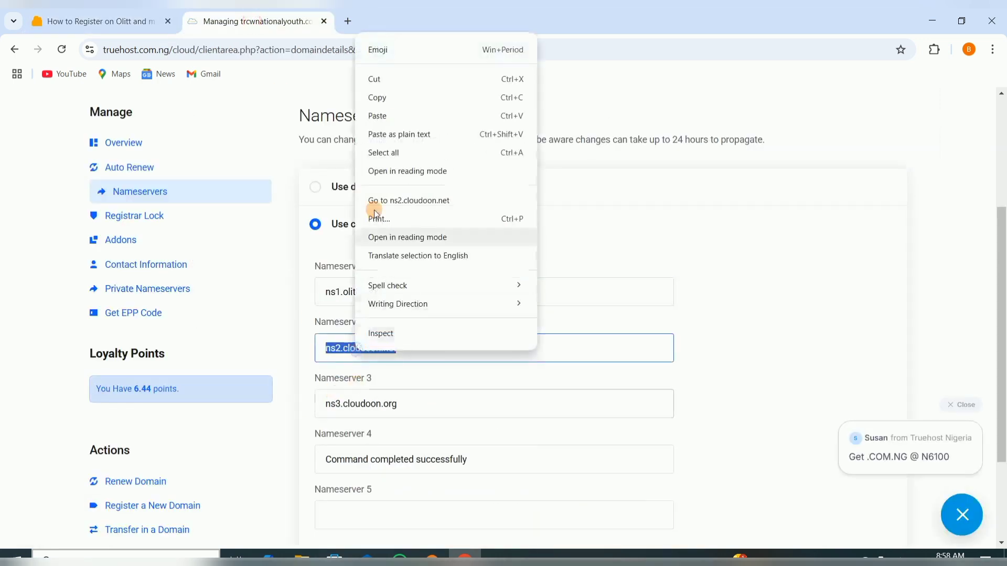
left_click(397, 121)
Clear the Nameserver 3 and Nameserver 4 fields.
triple_click(416, 409)
key("BackSpace")
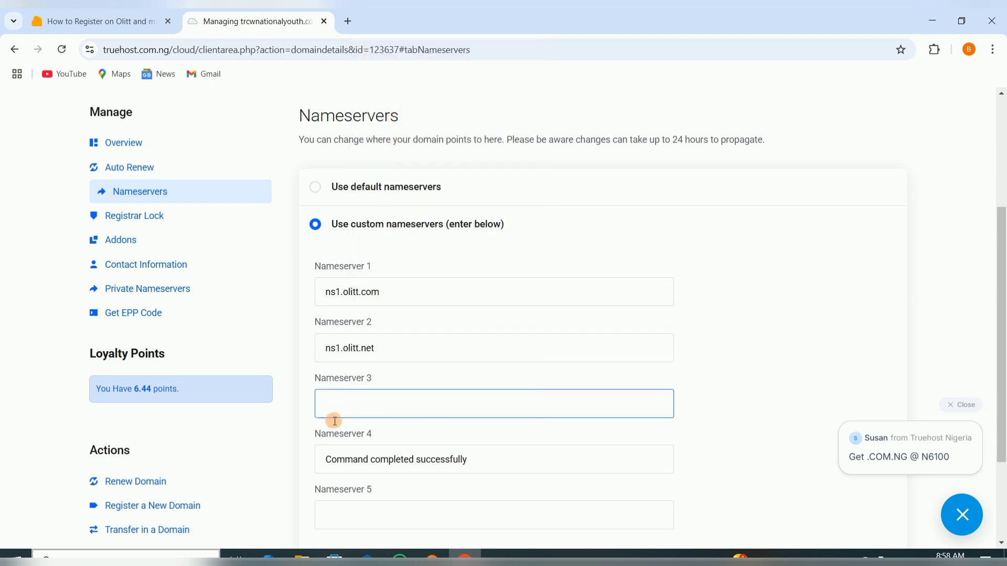
left_click_drag(487, 471, 315, 452)
key("BackSpace")
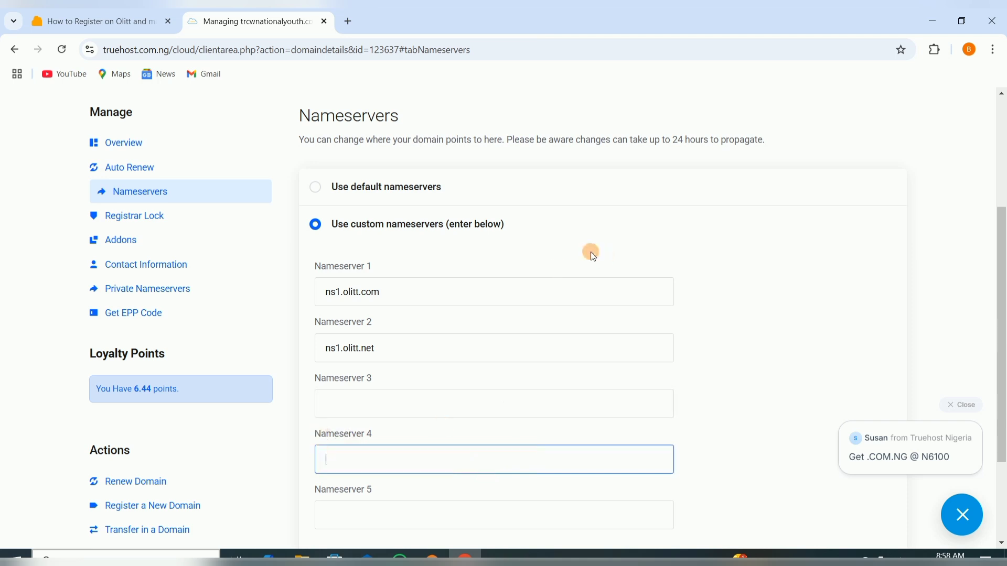
scroll(597, 259, "down", 3)
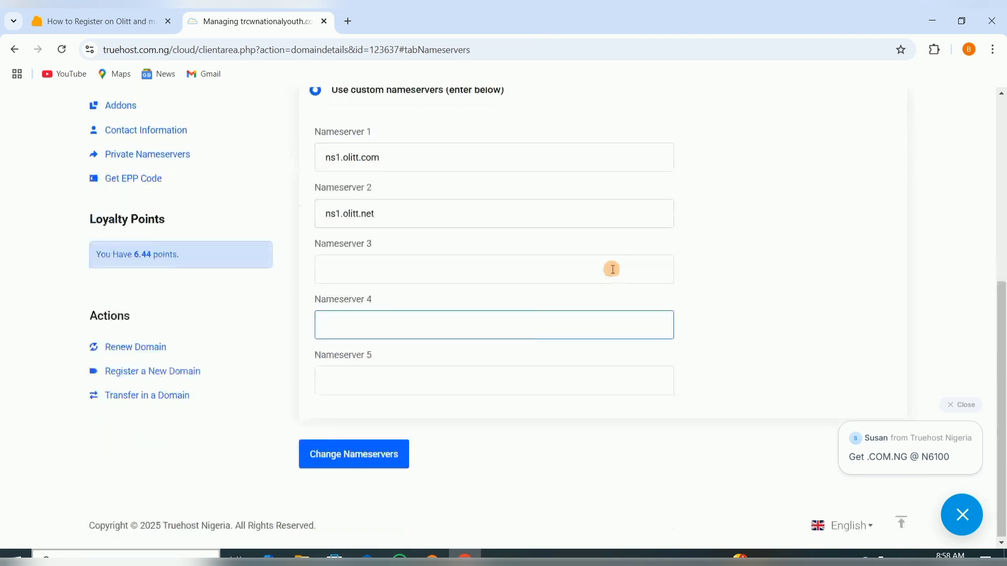
Save the ns1.olitt.com and ns1.olitt.net nameservers, then return to My Domains.
left_click(365, 461)
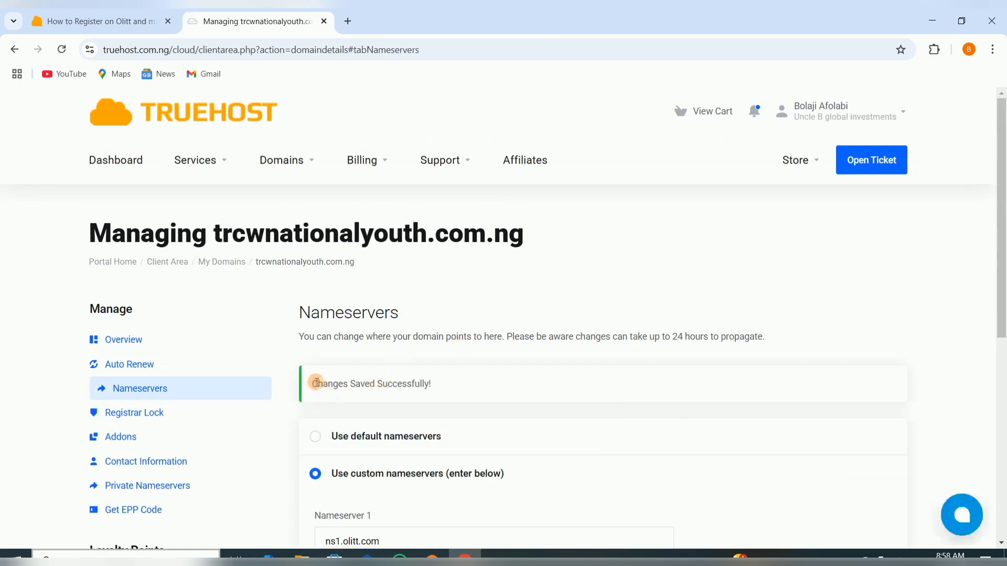
left_click_drag(317, 382, 475, 394)
scroll(477, 398, "down", 3)
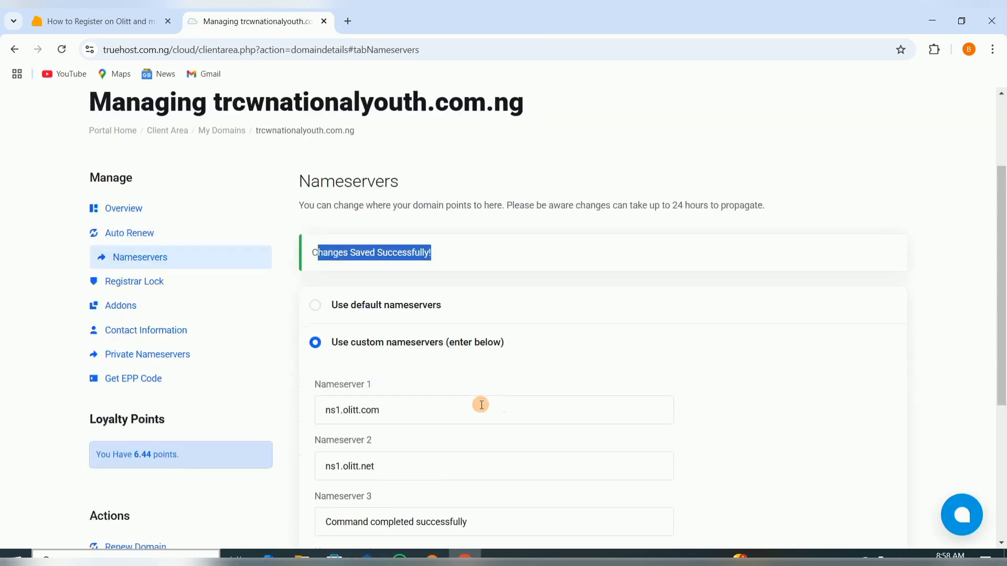
scroll(367, 442, "down", 3)
scroll(393, 391, "up", 1)
scroll(394, 389, "up", 2)
scroll(414, 325, "down", 4)
scroll(417, 325, "up", 7)
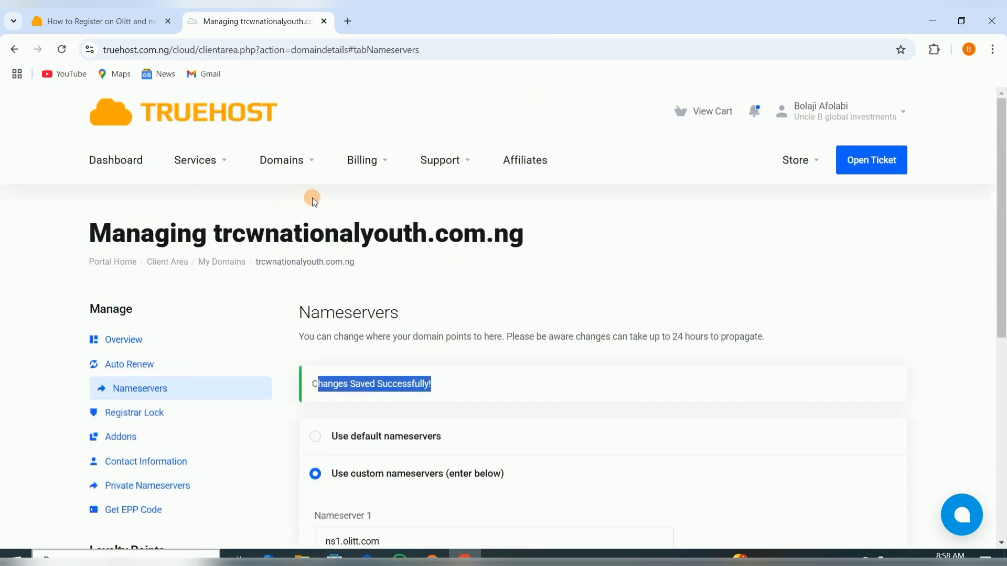
left_click(292, 168)
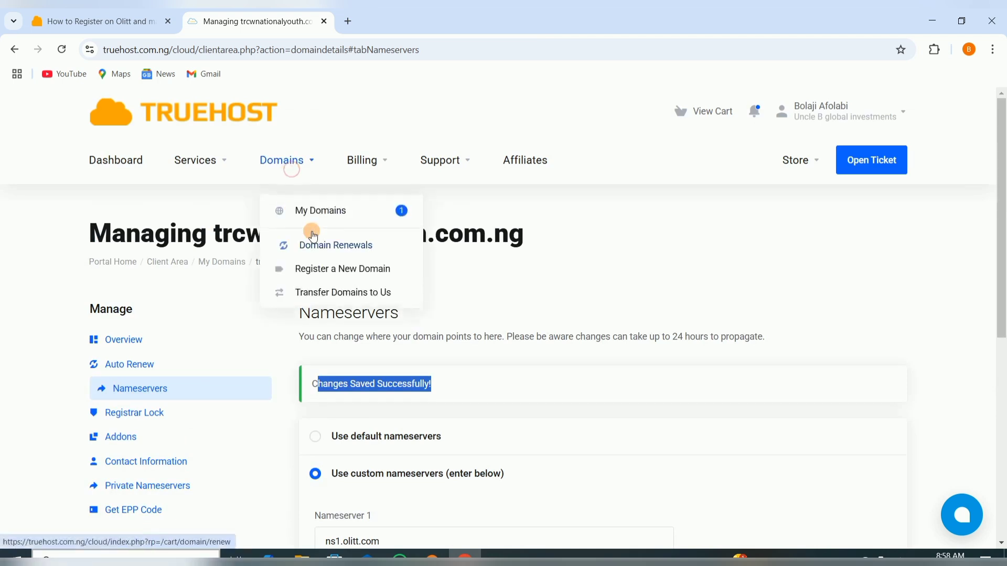
left_click(278, 213)
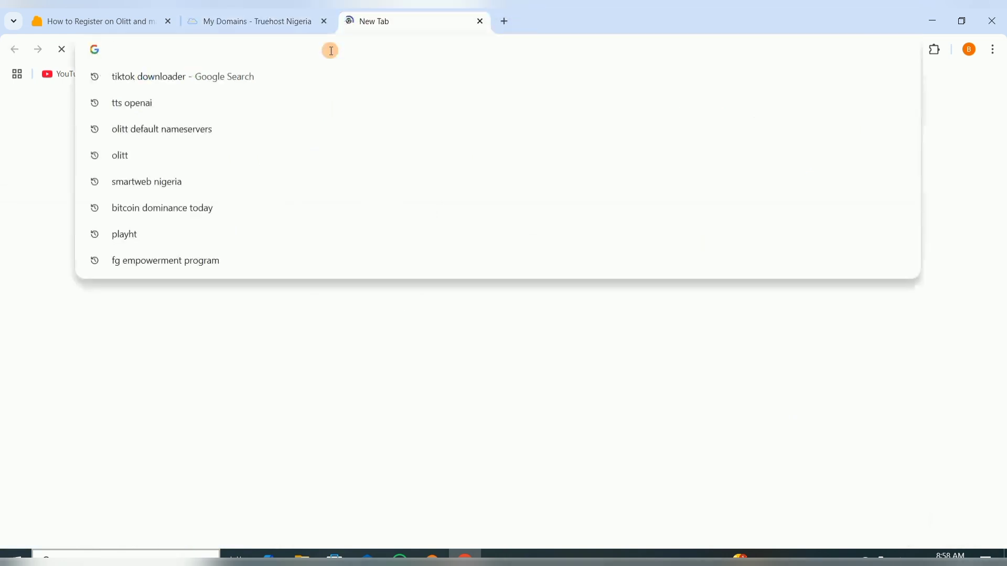
Go to olitt.com in the new browser tab.
type("oli")
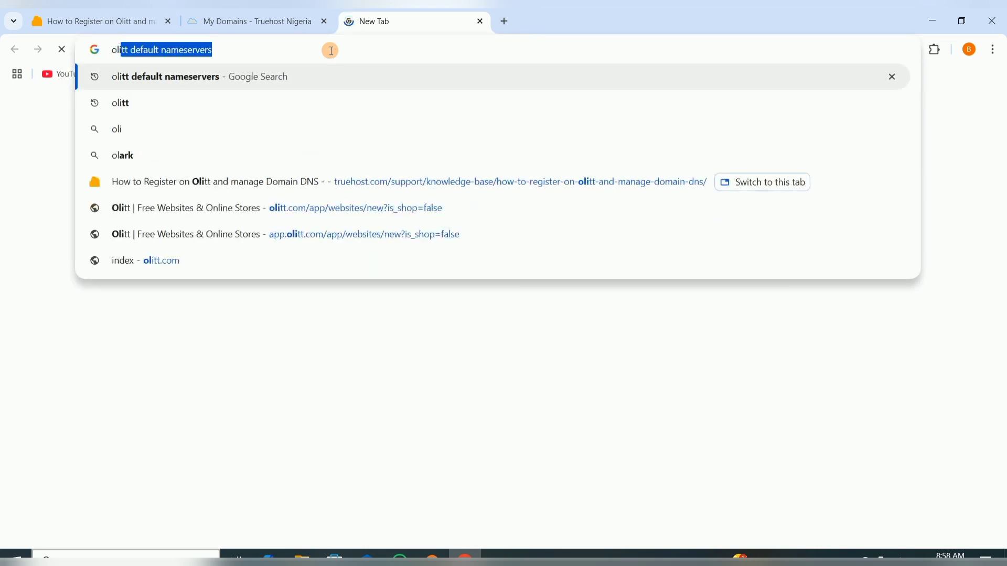
type("tt")
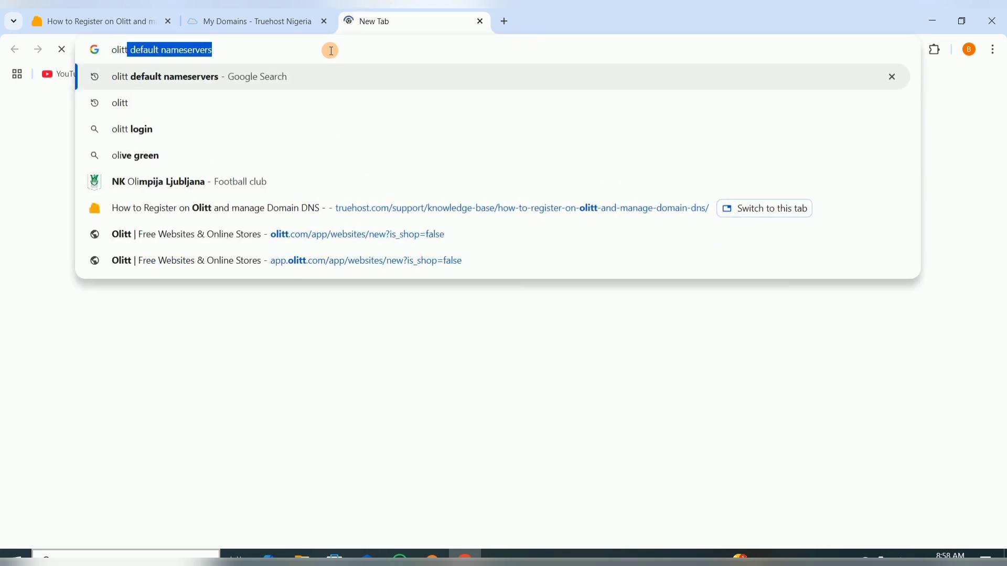
type(".com")
key("Return")
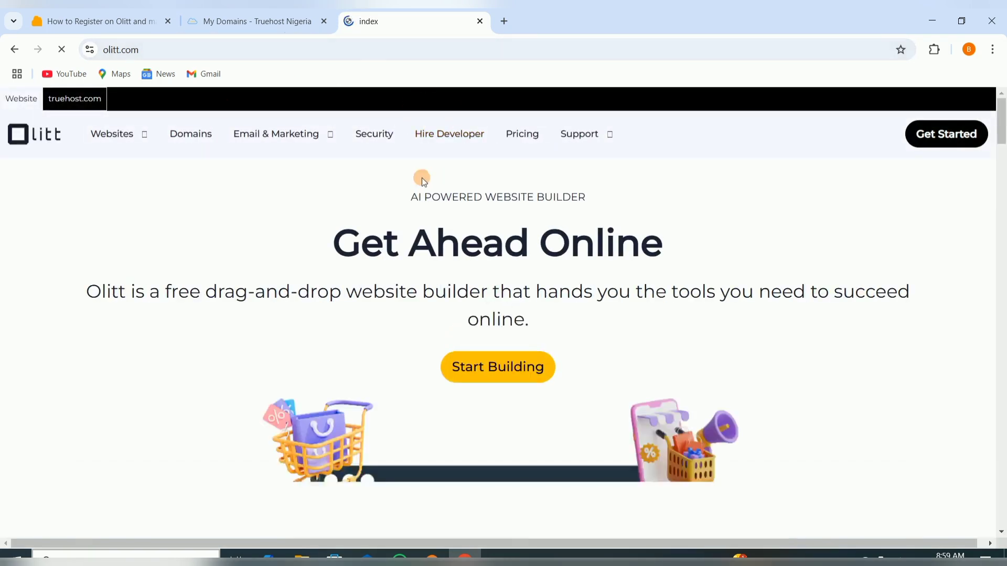
Use Get Started, dismissing the affiliate popup, to reach the Olitt sign-in page.
left_click(927, 141)
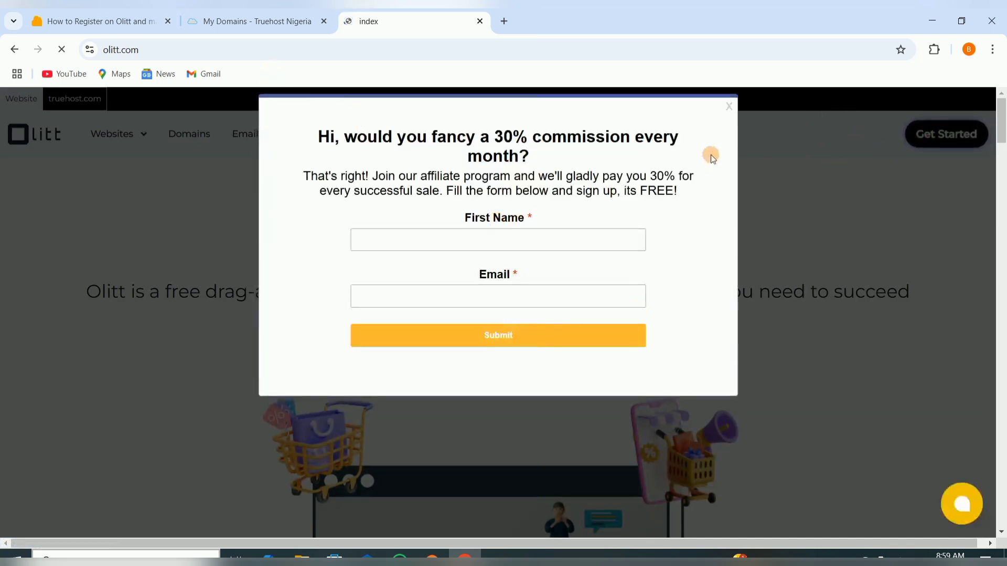
left_click(729, 107)
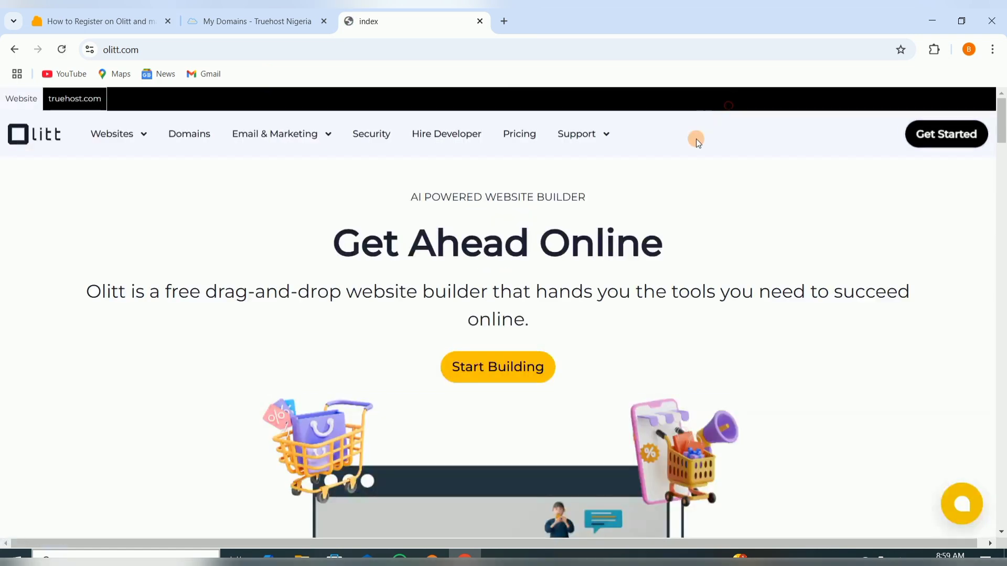
left_click(933, 135)
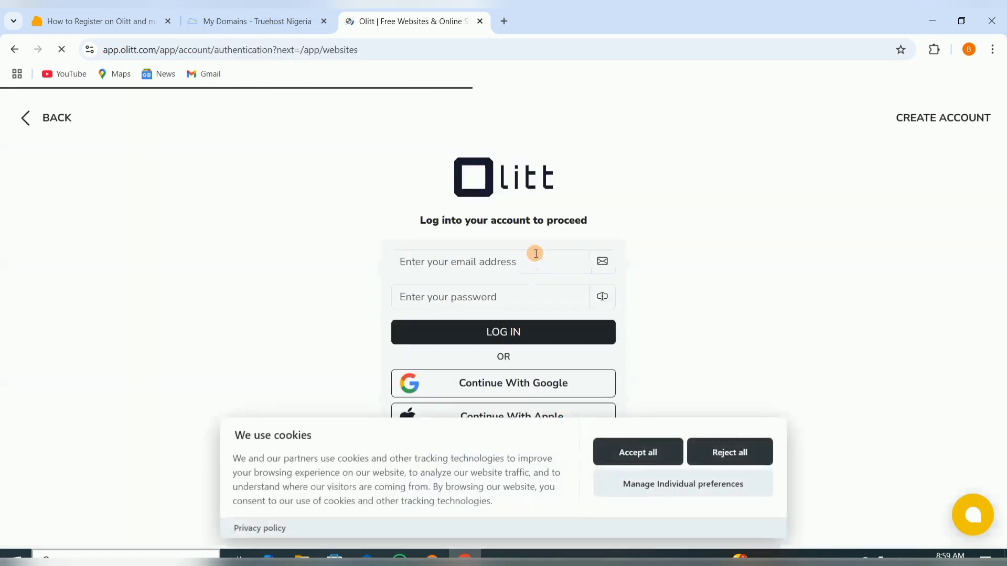
Accept cookies, sign in to Olitt with a Google account, and open DNS Management.
left_click(632, 451)
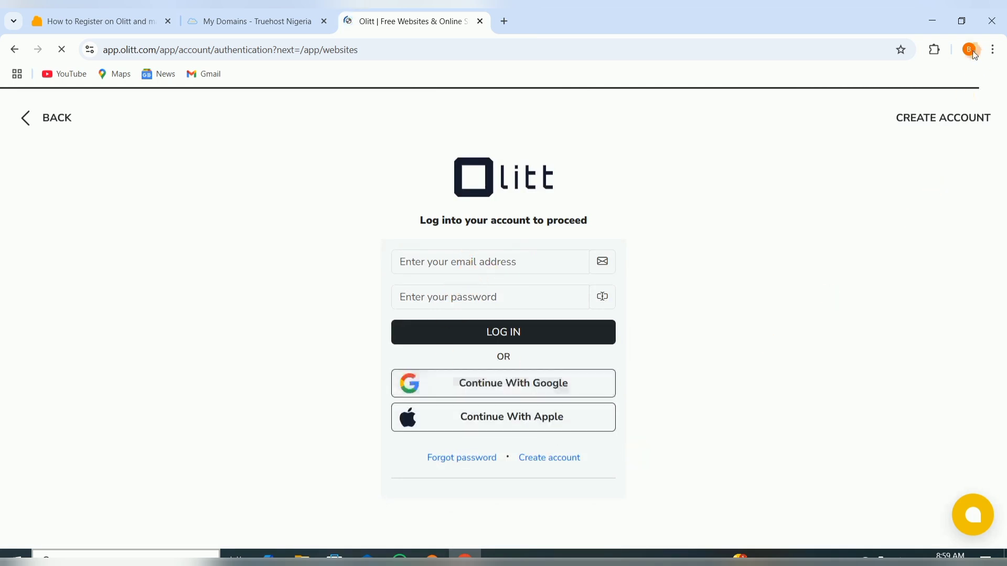
left_click(514, 385)
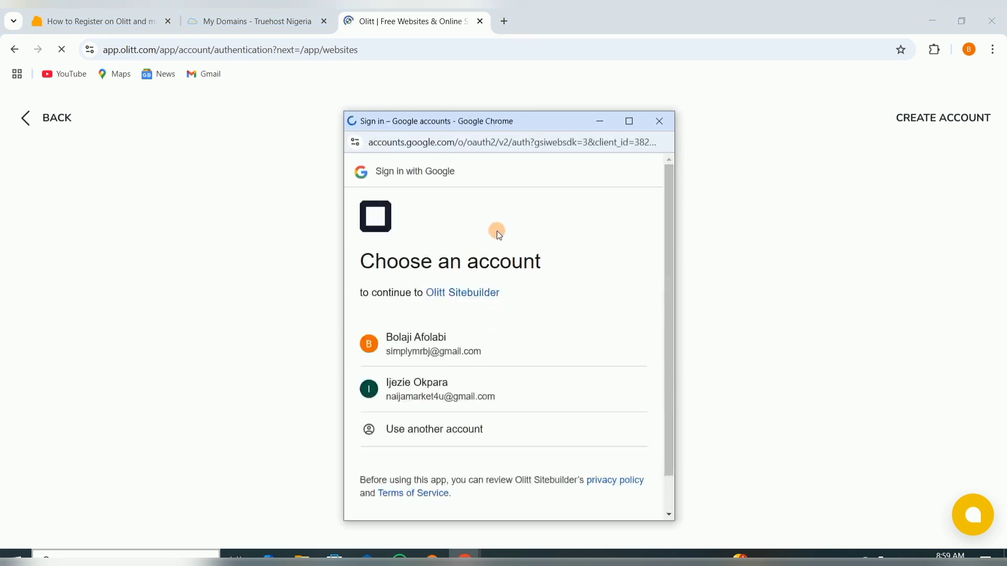
left_click(458, 347)
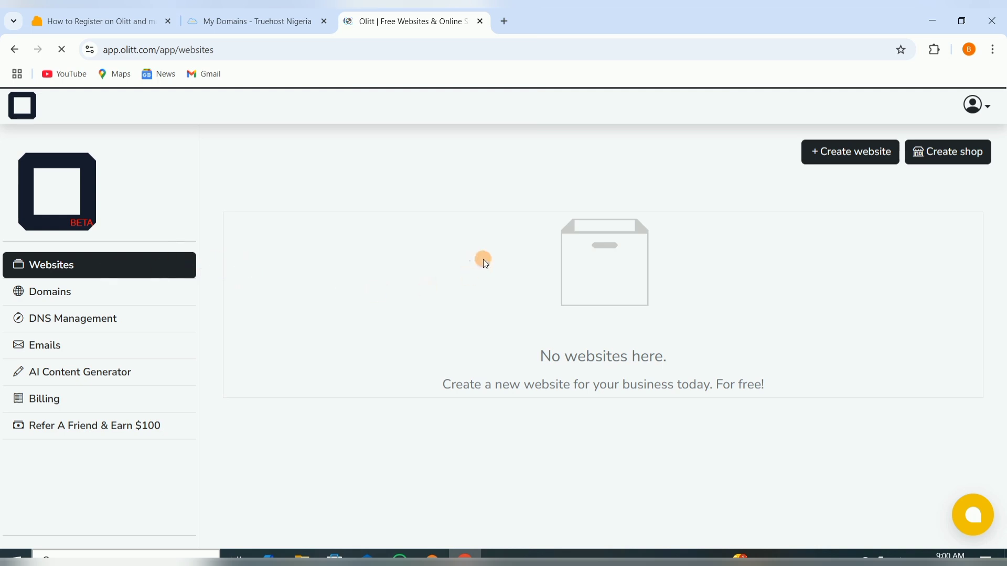
left_click(100, 324)
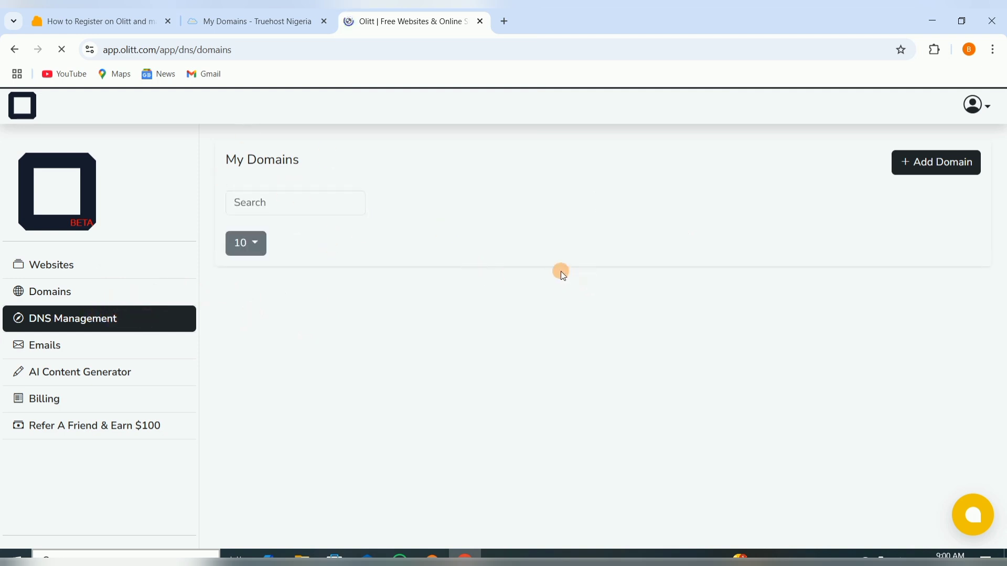
Start a new domain entry with + Add Domain on Olitt's DNS My Domains page.
left_click(910, 175)
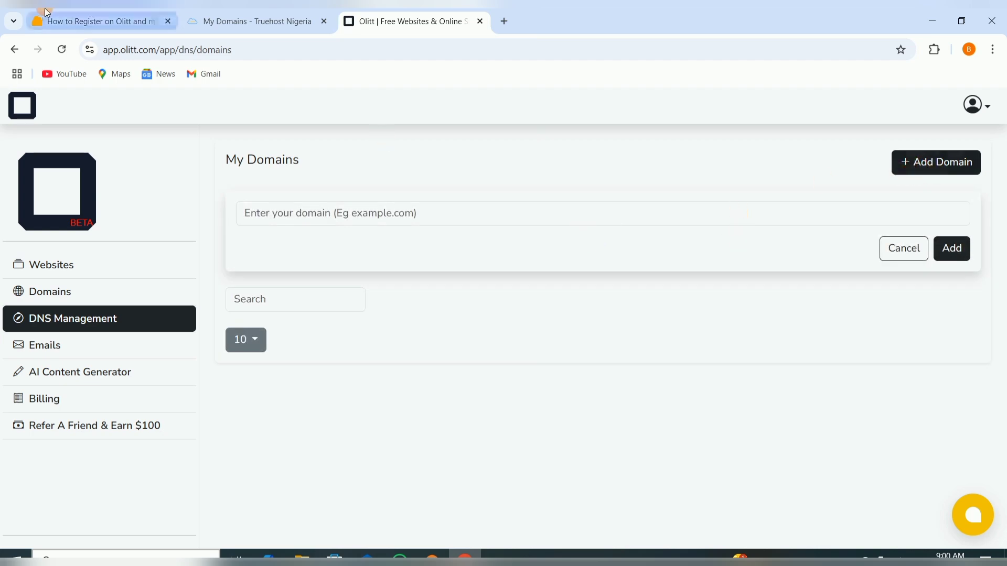
On the Truehost tab, select and copy trcwnationalyouth.com.ng from My Domains.
left_click(222, 21)
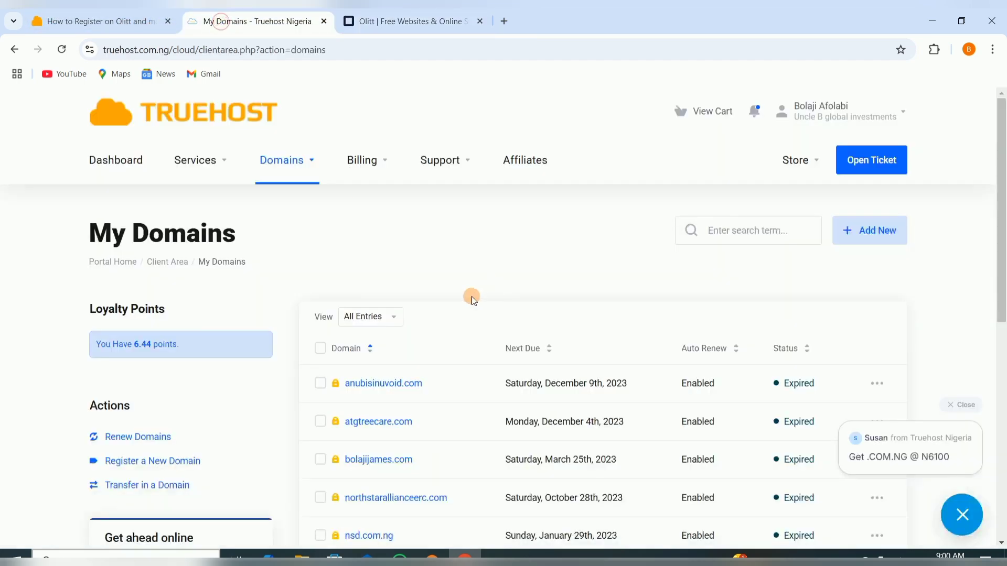
scroll(464, 307, "down", 8)
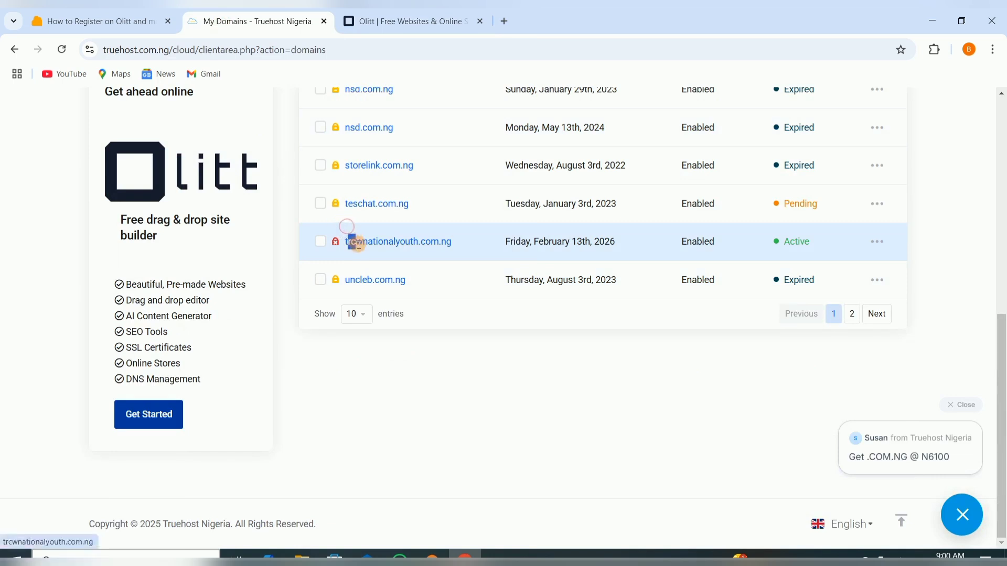
left_click(347, 237)
left_click_drag(344, 235, 467, 242)
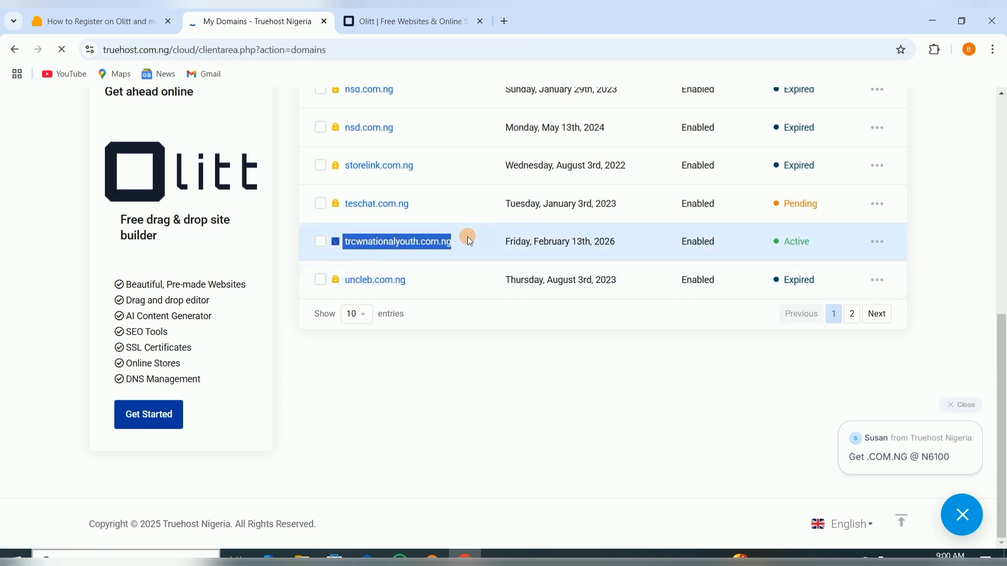
right_click(424, 239)
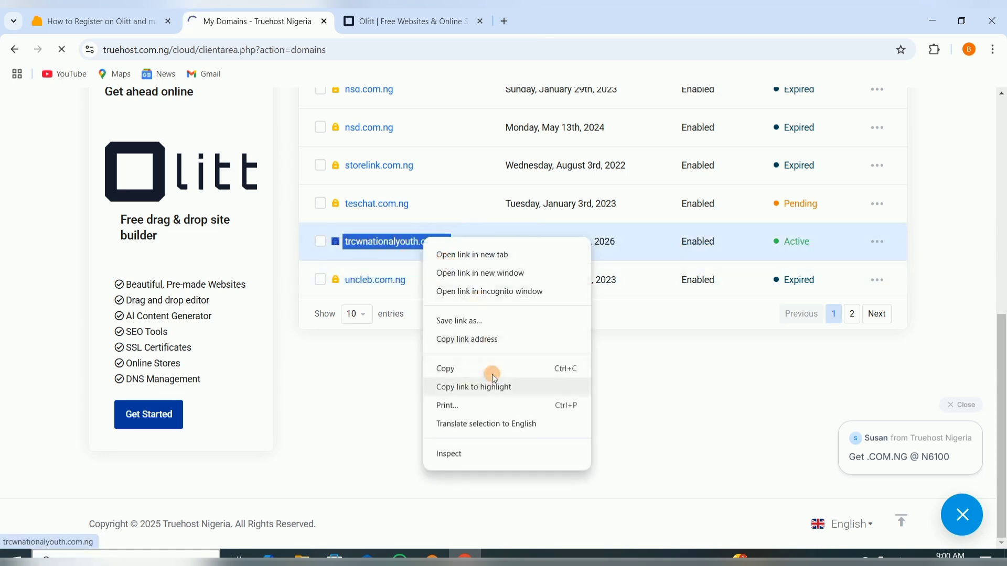
left_click(474, 369)
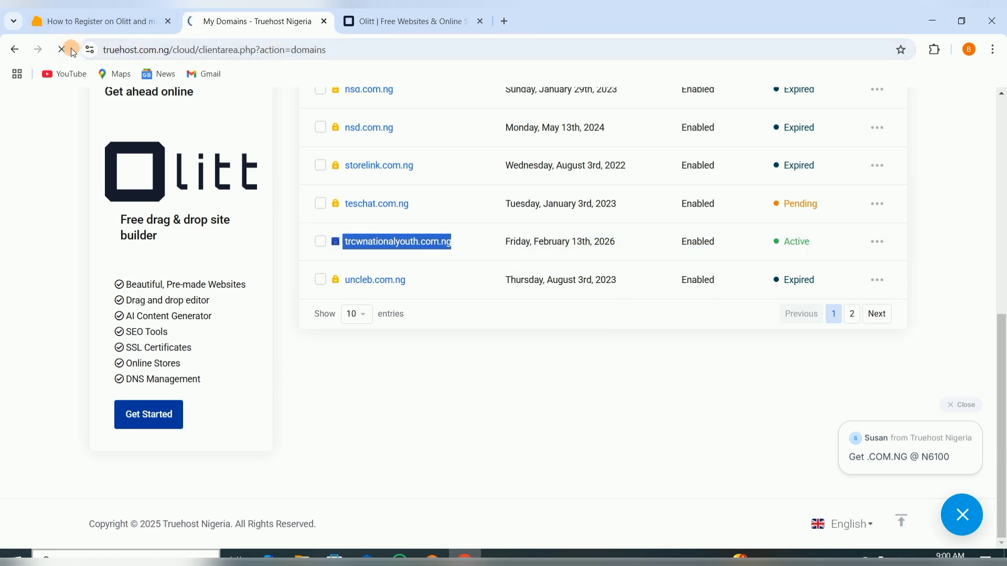
Paste trcwnationalyouth.com.ng into Olitt's domain field, trim the stray characters, and submit it.
left_click(356, 22)
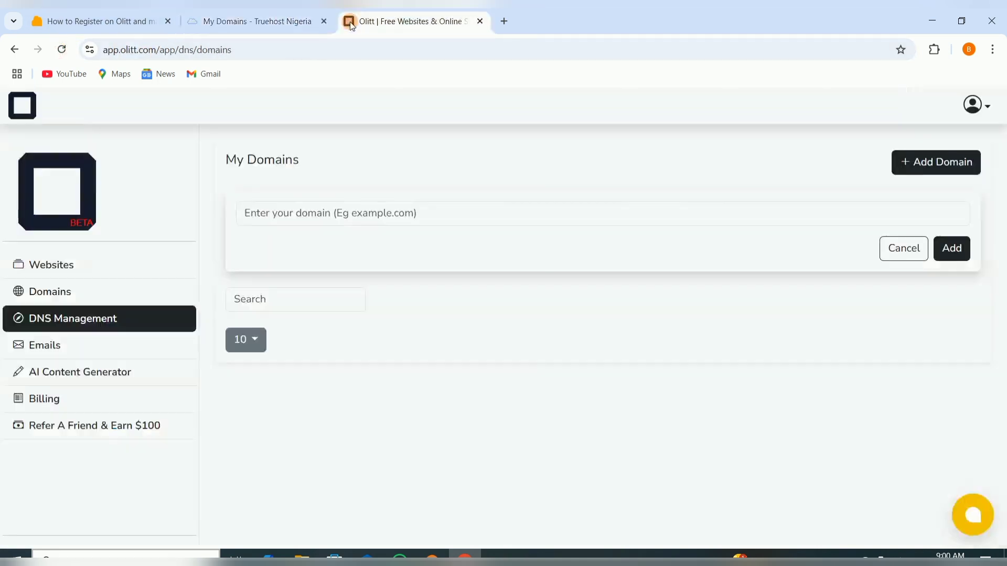
left_click(410, 215)
right_click(410, 215)
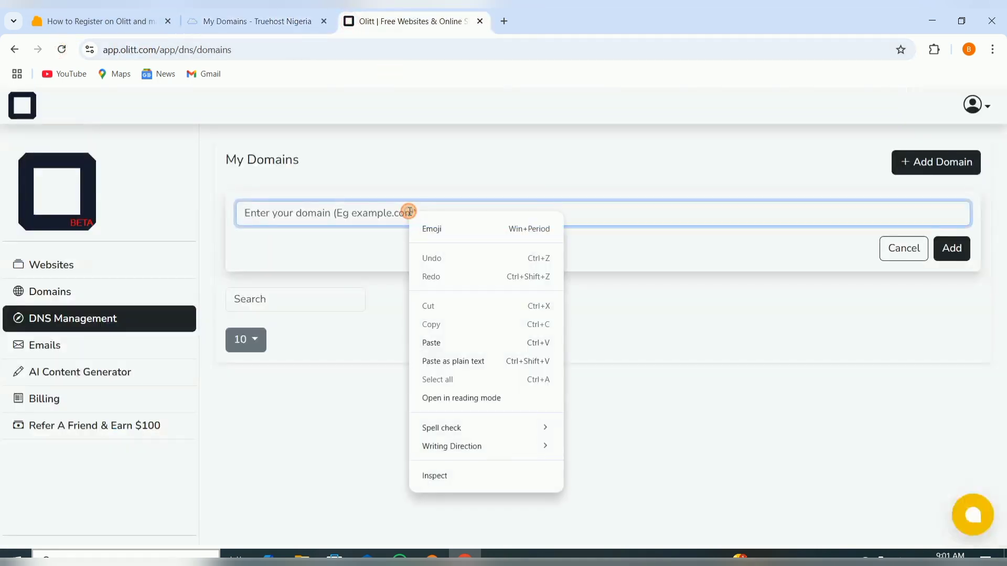
left_click(450, 344)
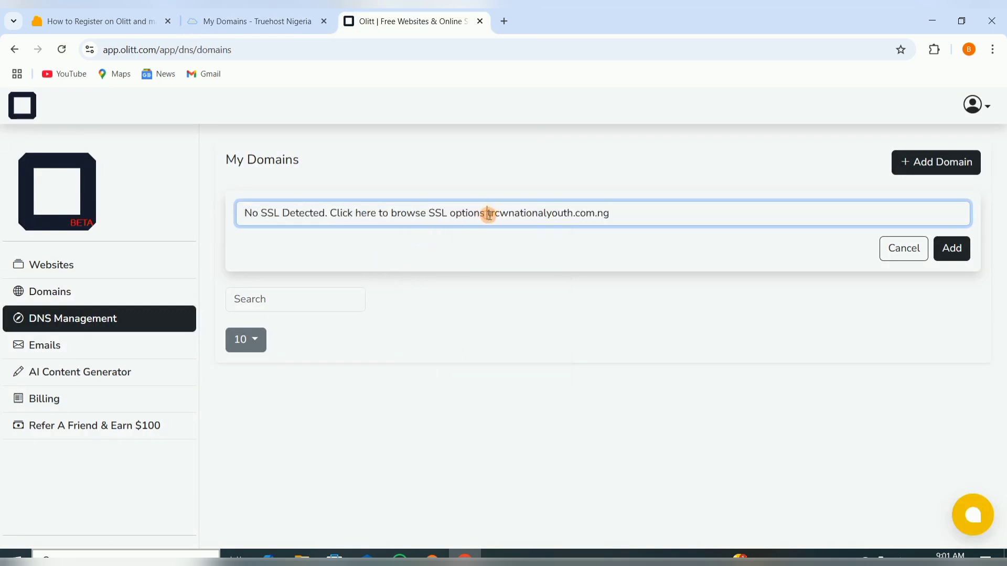
key("BackSpace")
key("BackSpace")
key("BackSpace")
key("BackSpace")
key("BackSpace")
key("BackSpace")
key("BackSpace")
key("BackSpace")
key("BackSpace")
key("BackSpace")
key("BackSpace")
key("BackSpace")
key("BackSpace")
key("BackSpace")
key("BackSpace")
key("BackSpace")
key("BackSpace")
key("BackSpace")
key("BackSpace")
key("BackSpace")
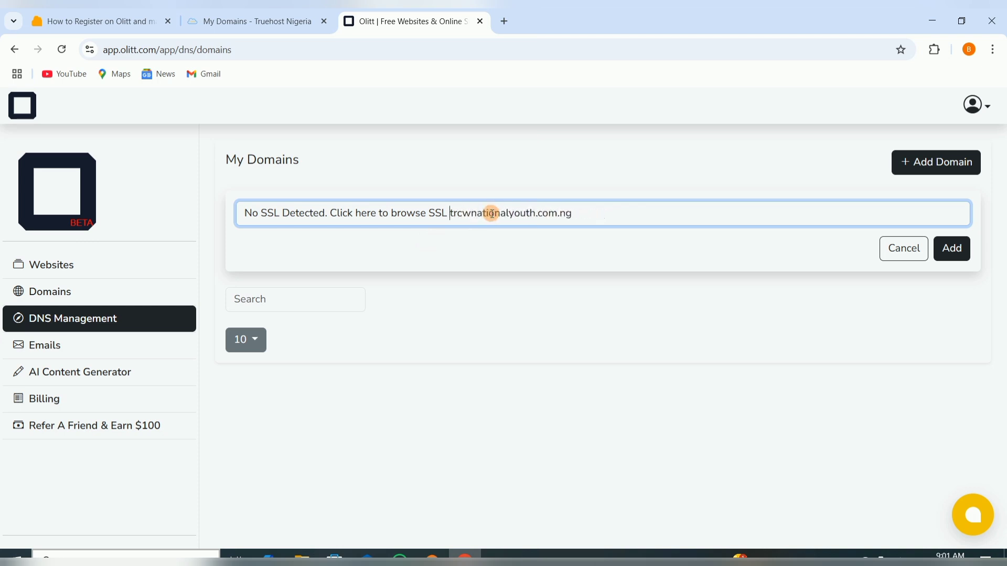
key("BackSpace")
key("BackSpace")
key("BackSpace")
key("BackSpace")
key("BackSpace")
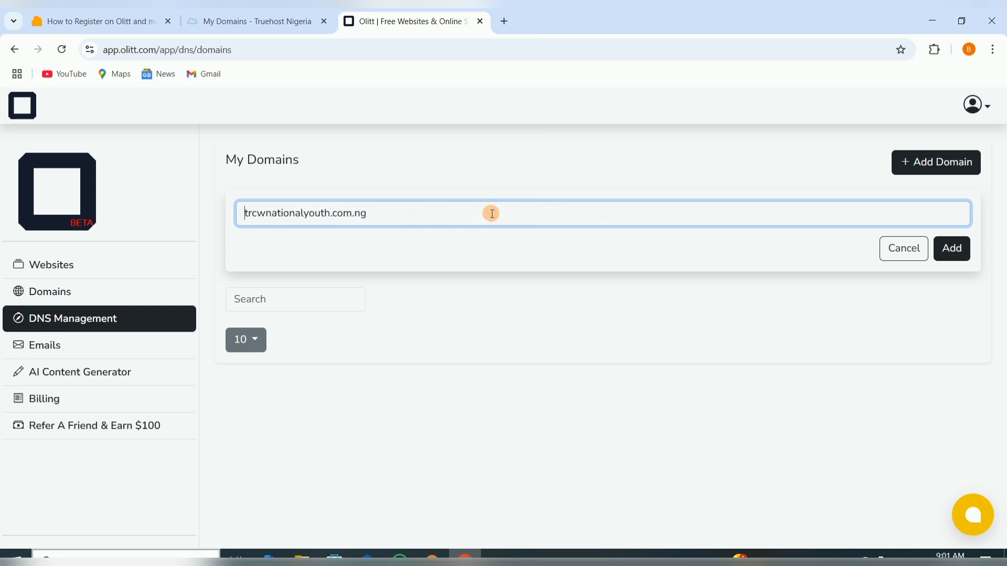
left_click(958, 255)
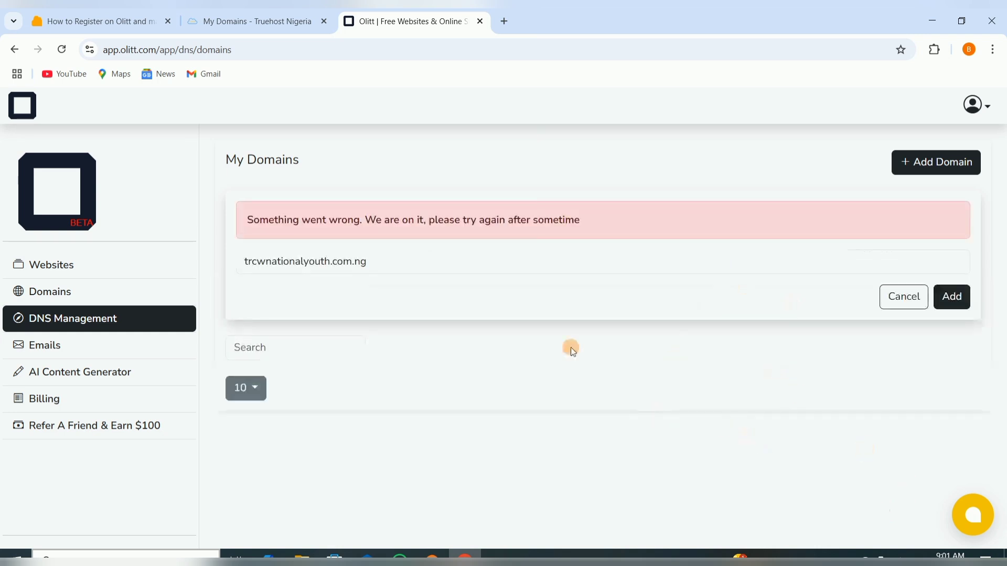
Clear the domain field and paste trcwnationalyouth.com.ng back in.
left_click_drag(371, 262, 224, 272)
key("ctrl+c")
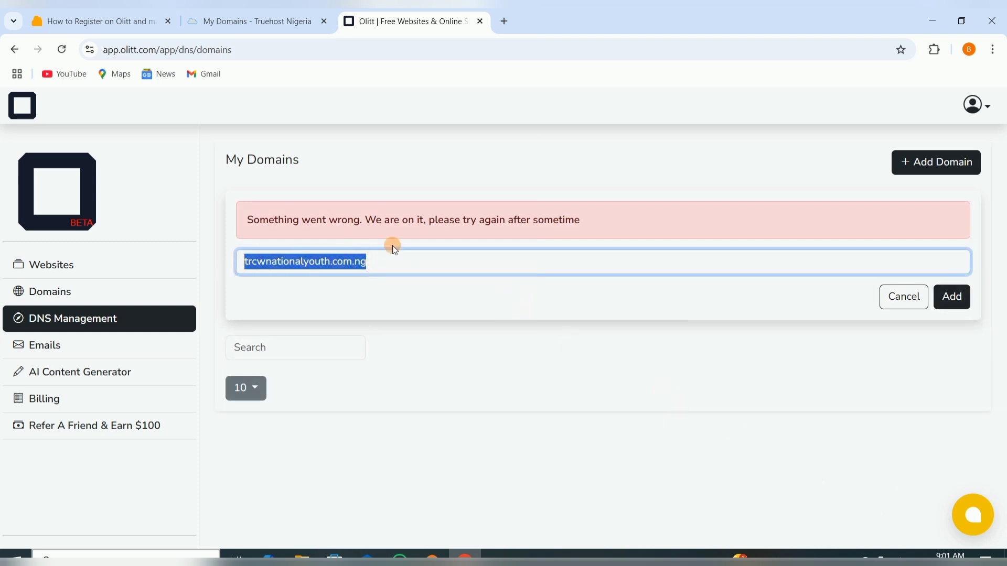
key("BackSpace")
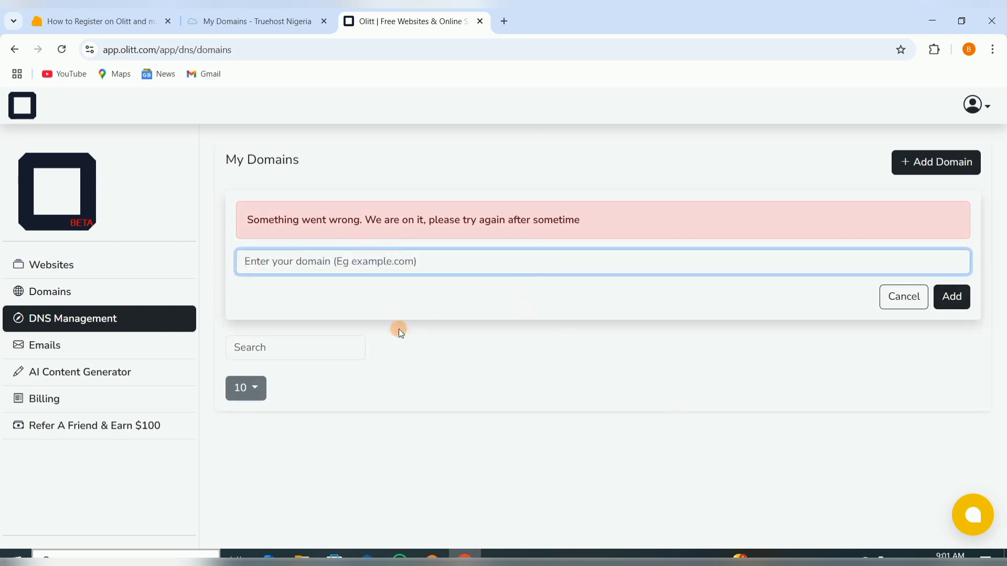
left_click(399, 350)
left_click(372, 261)
key("ctrl+v")
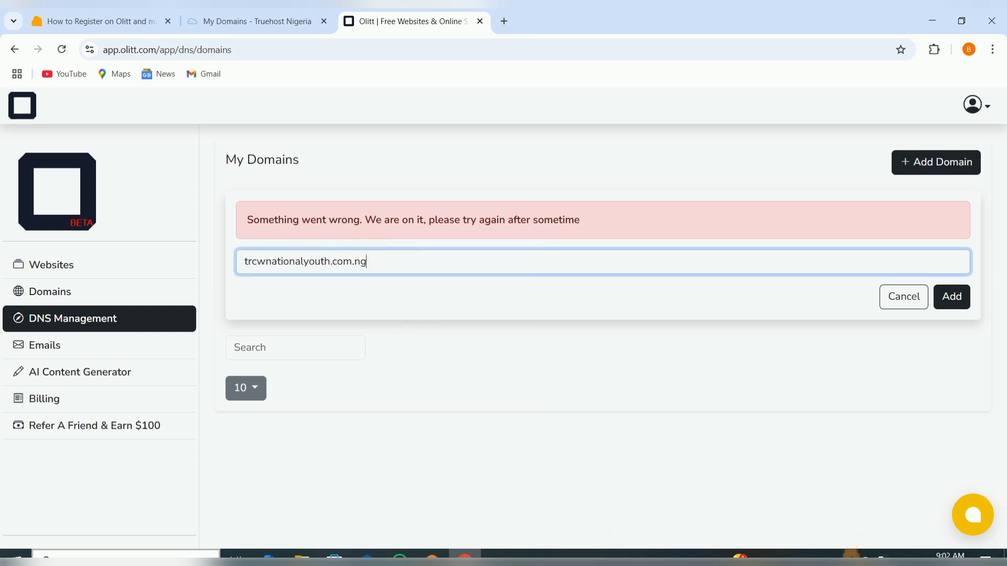
Reconnect the Wi-Fi from the taskbar, then retry adding the domain.
left_click(852, 555)
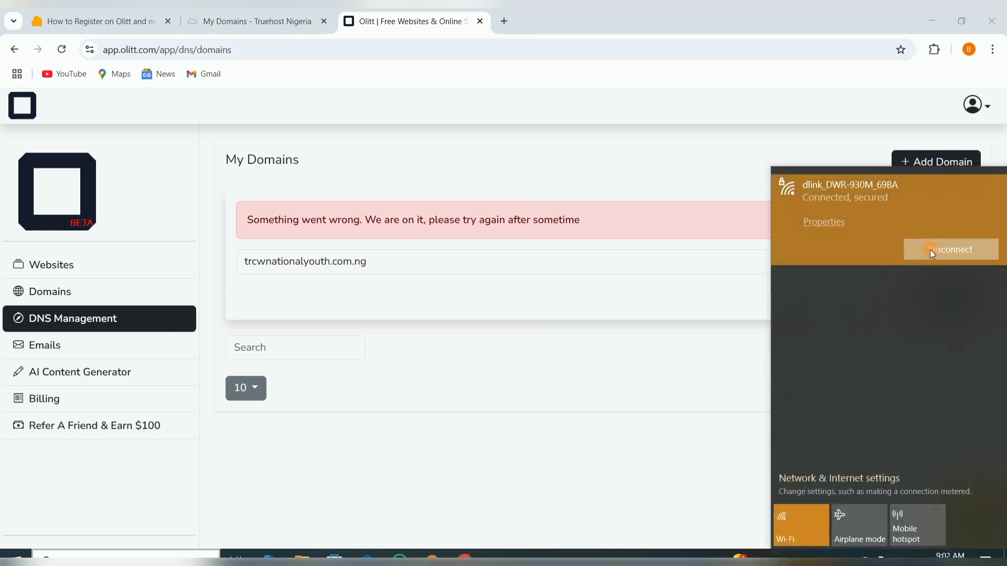
left_click(938, 251)
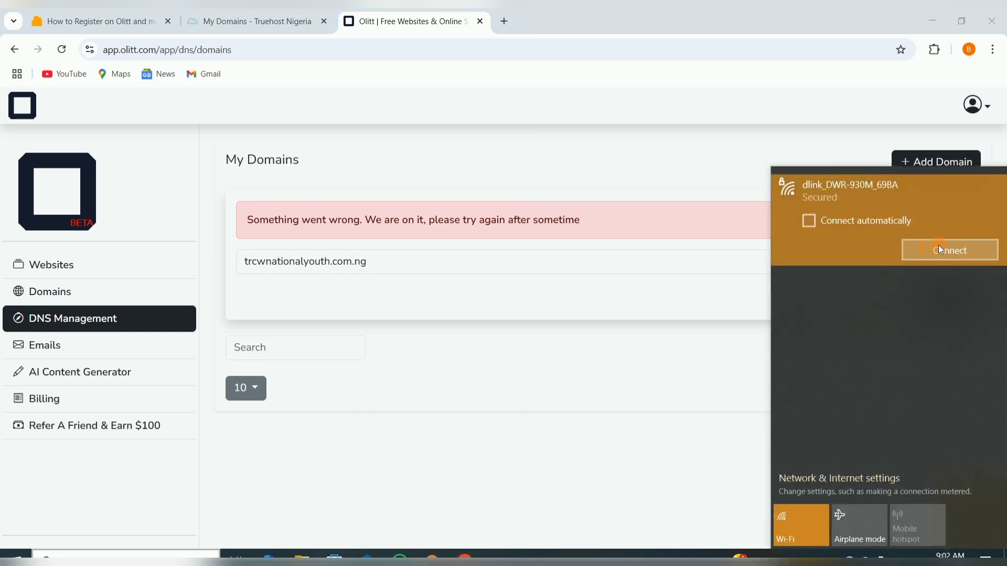
left_click(938, 249)
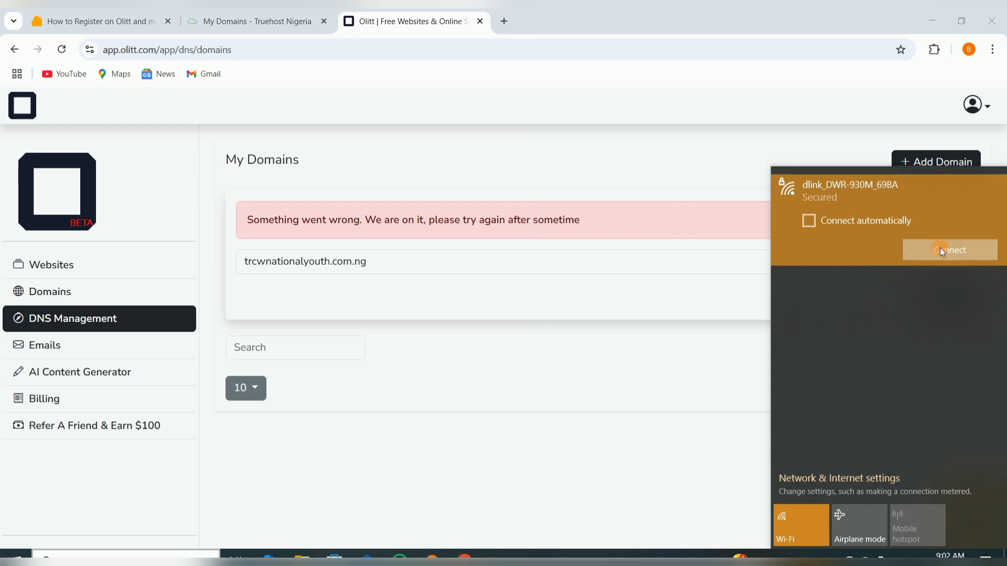
left_click(662, 410)
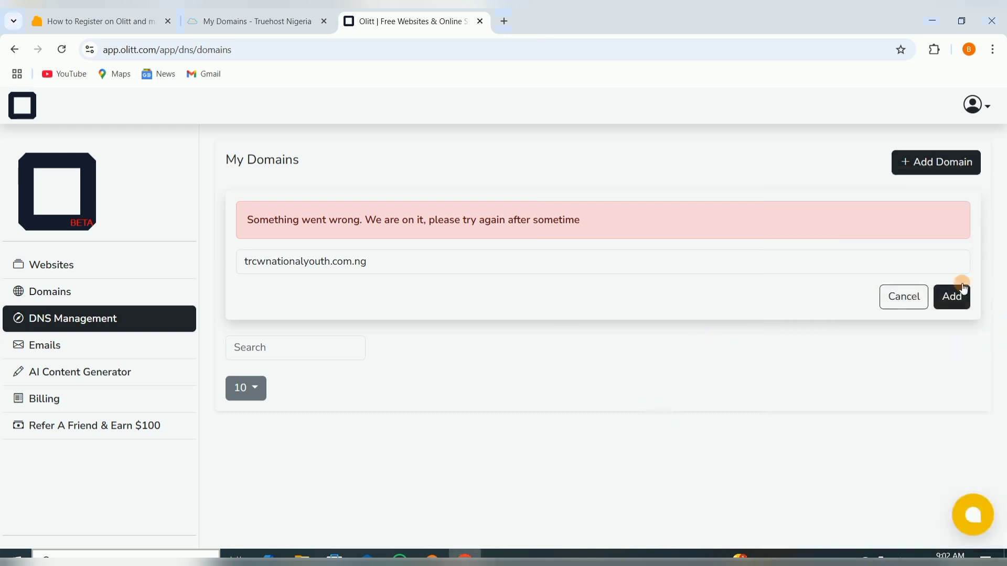
left_click(959, 302)
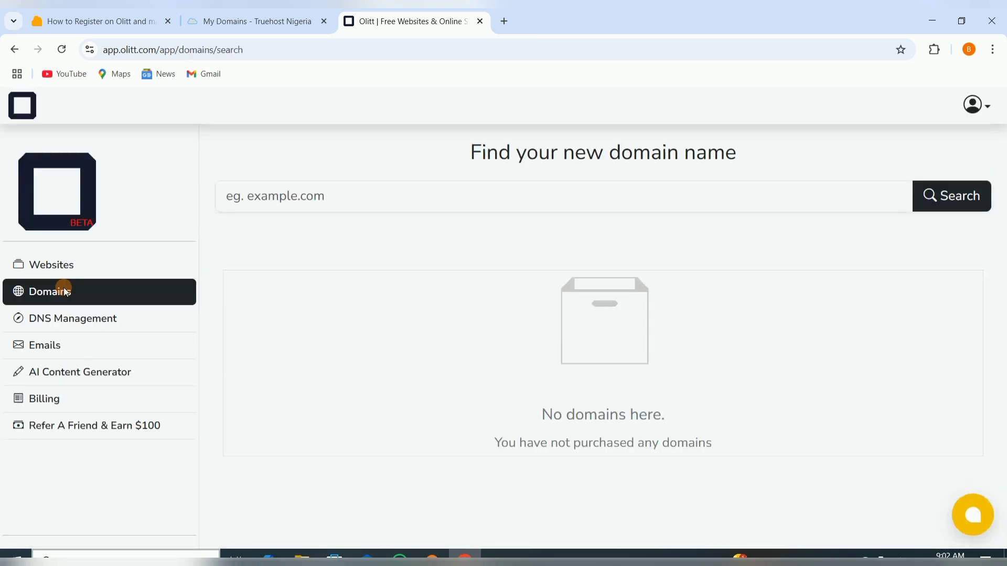
Re-add trcwnationalyouth.com.ng via DNS Management's Add Domain, then go to the Websites page.
left_click(85, 321)
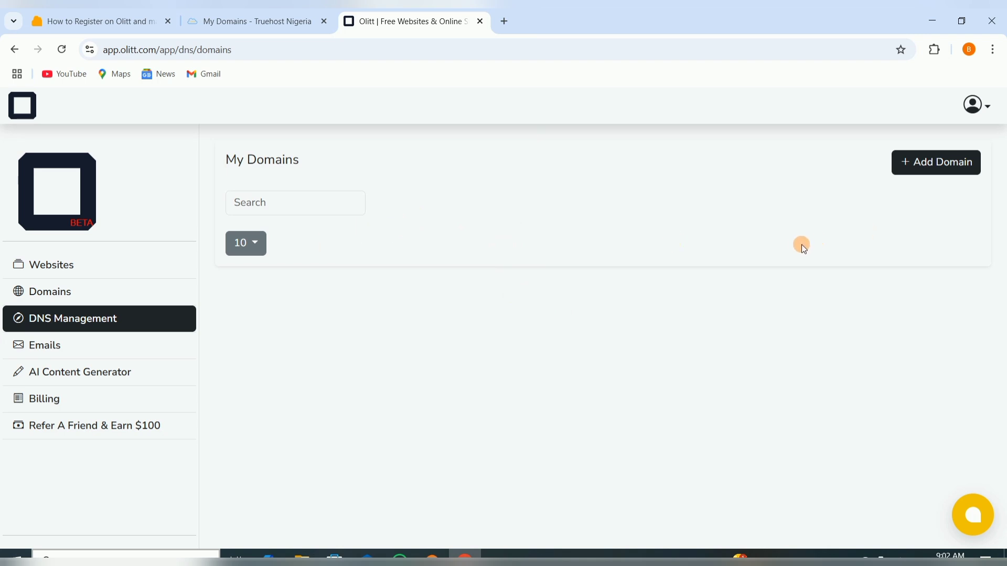
left_click(905, 163)
left_click(435, 221)
key("ctrl+v")
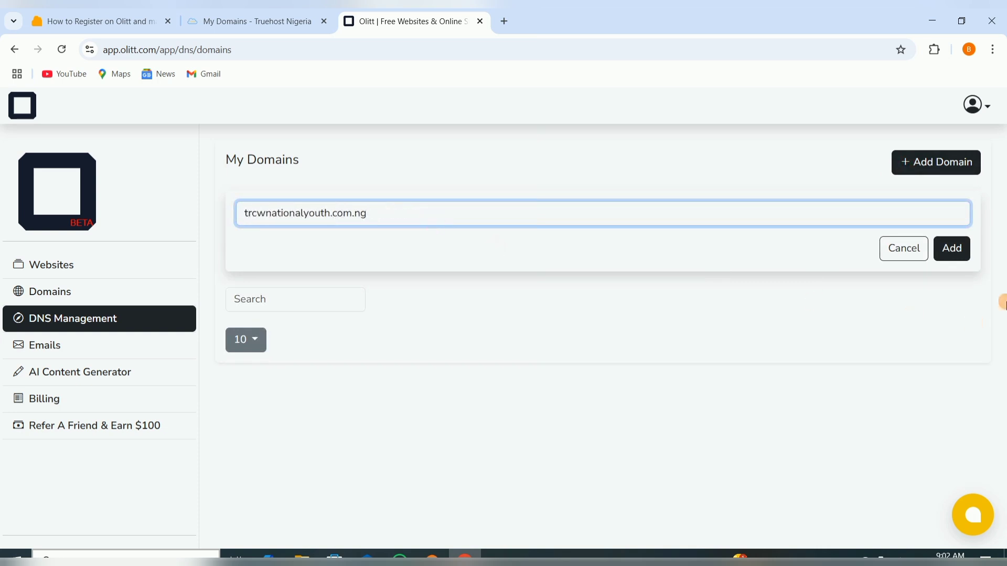
left_click(954, 250)
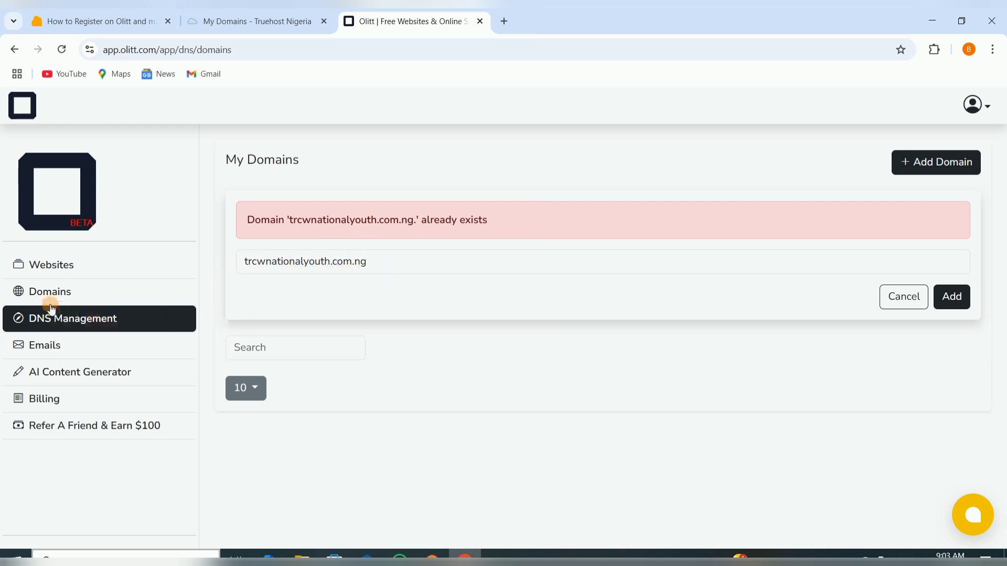
left_click(57, 270)
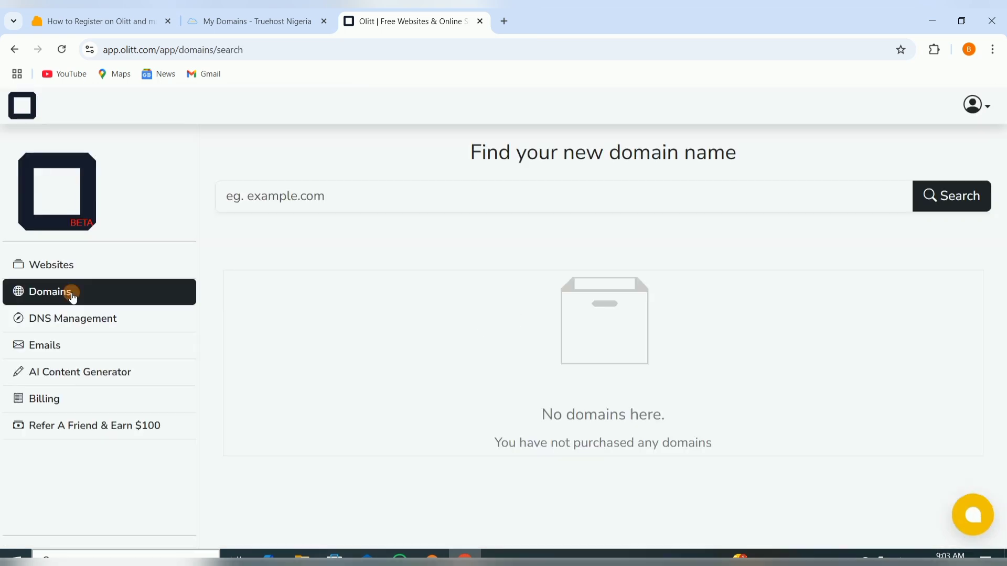
Search the domain box for trcwnationalyouth.com.ng.
left_click(295, 207)
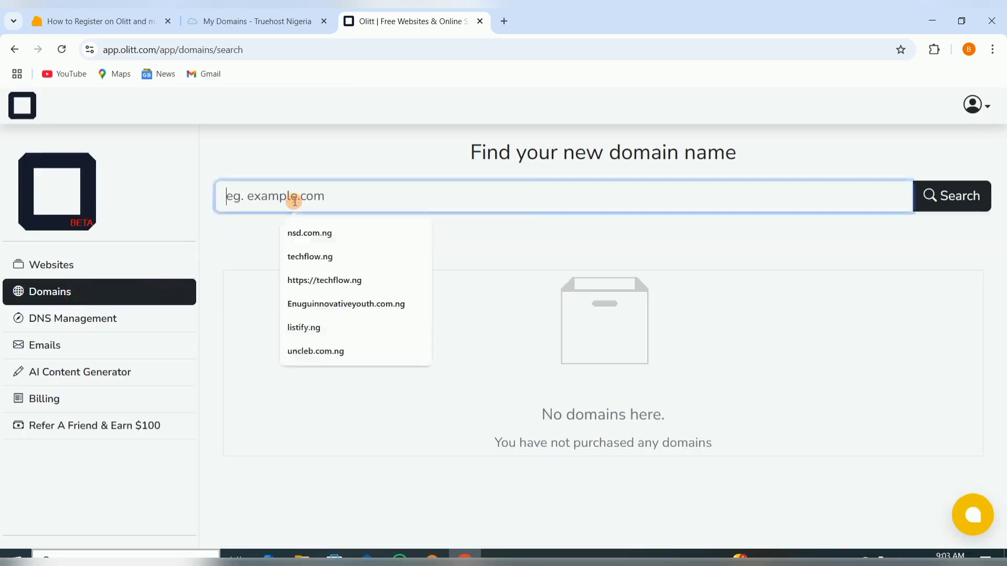
key("ctrl+v")
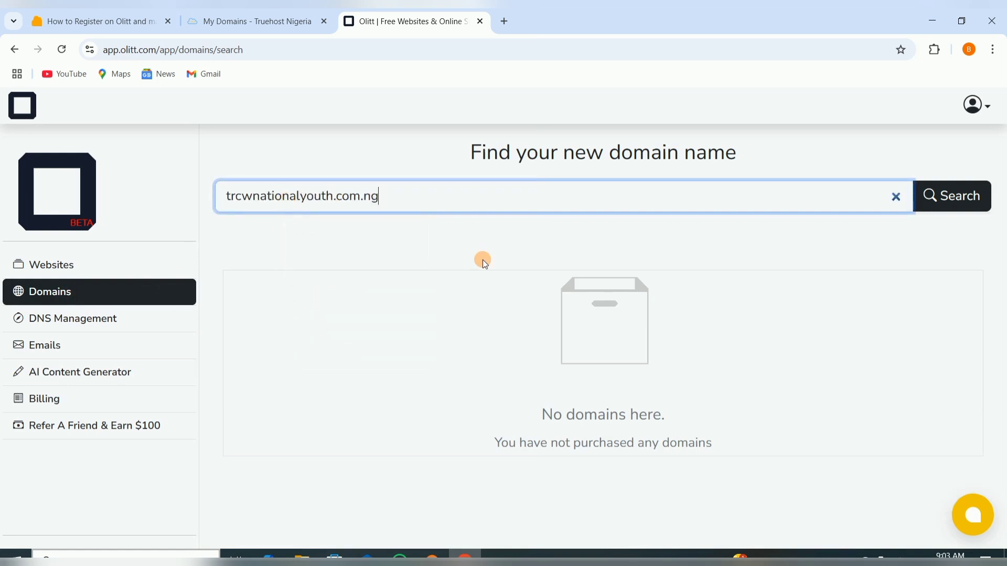
left_click(953, 197)
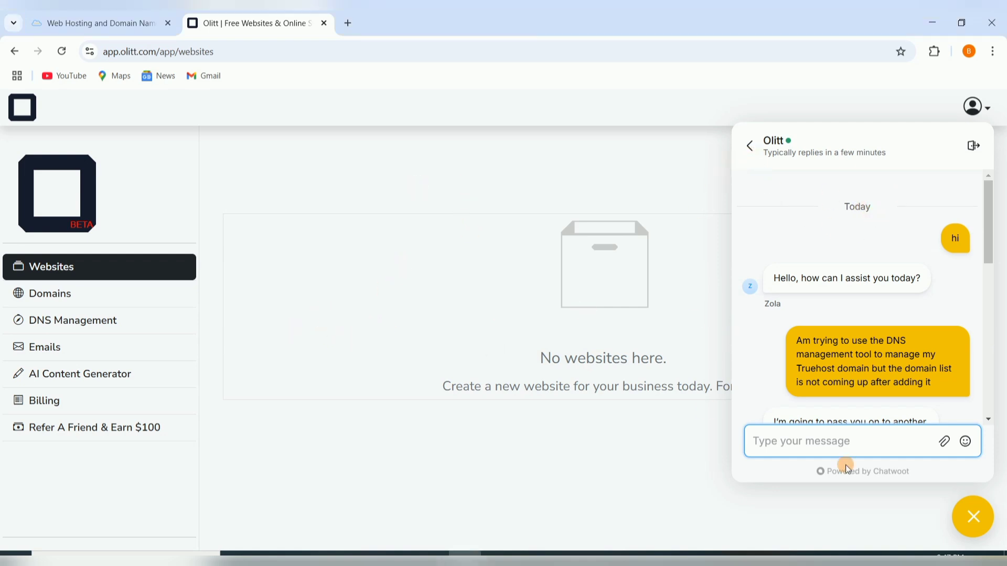
Reopen the support chat and scroll through the conversation about the missing Truehost domain.
left_click(973, 517)
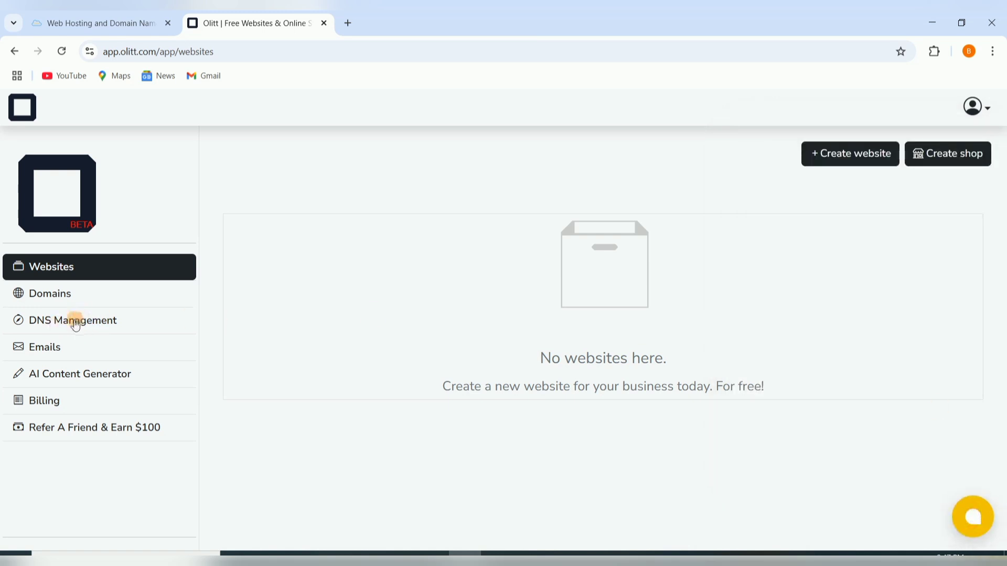
left_click(969, 513)
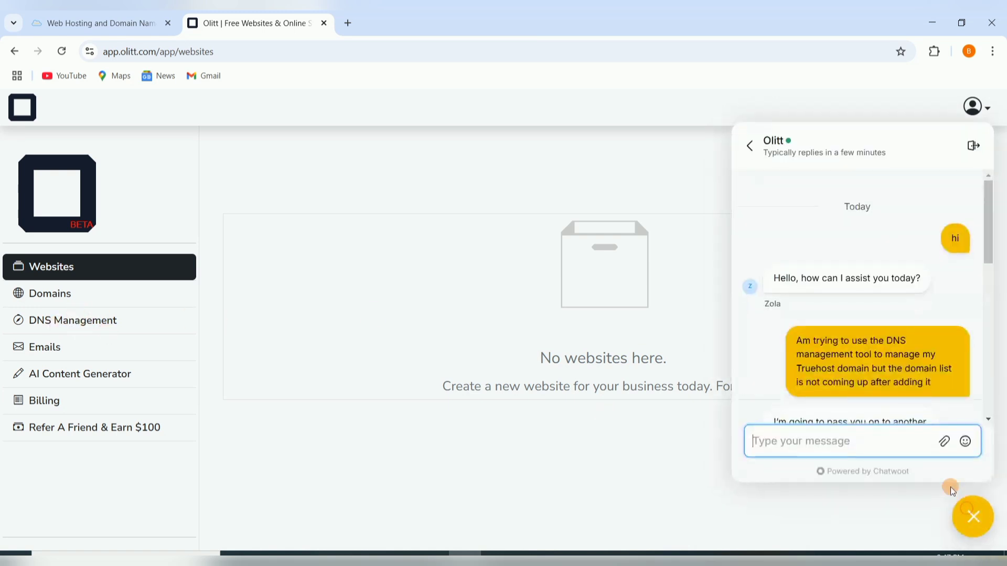
scroll(935, 327, "down", 3)
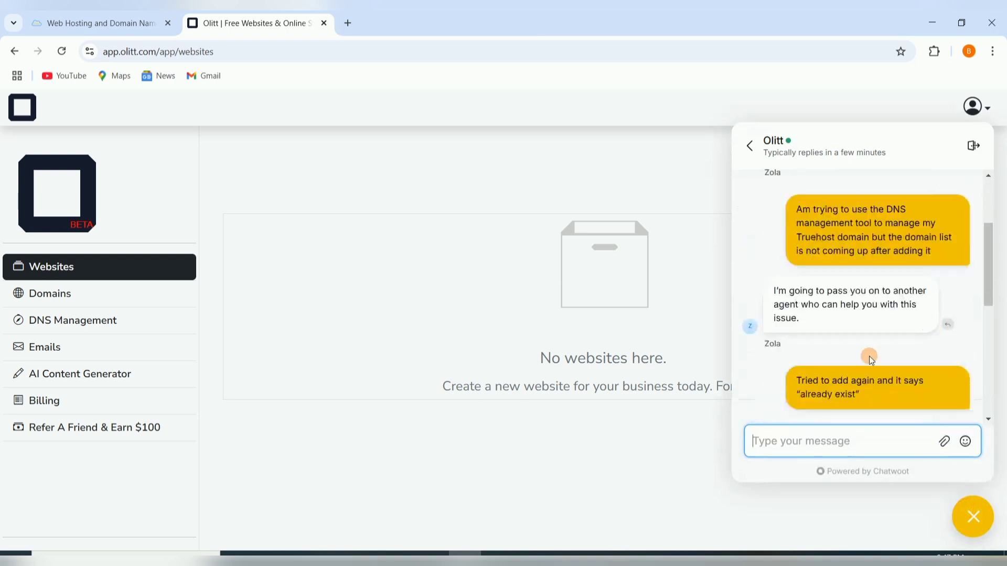
scroll(828, 323, "up", 3)
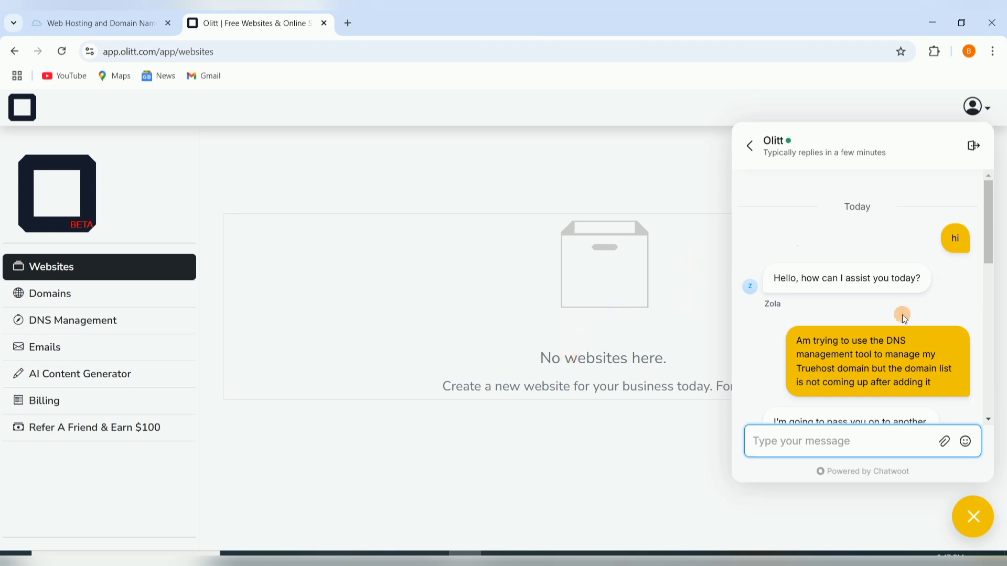
scroll(939, 297, "down", 6)
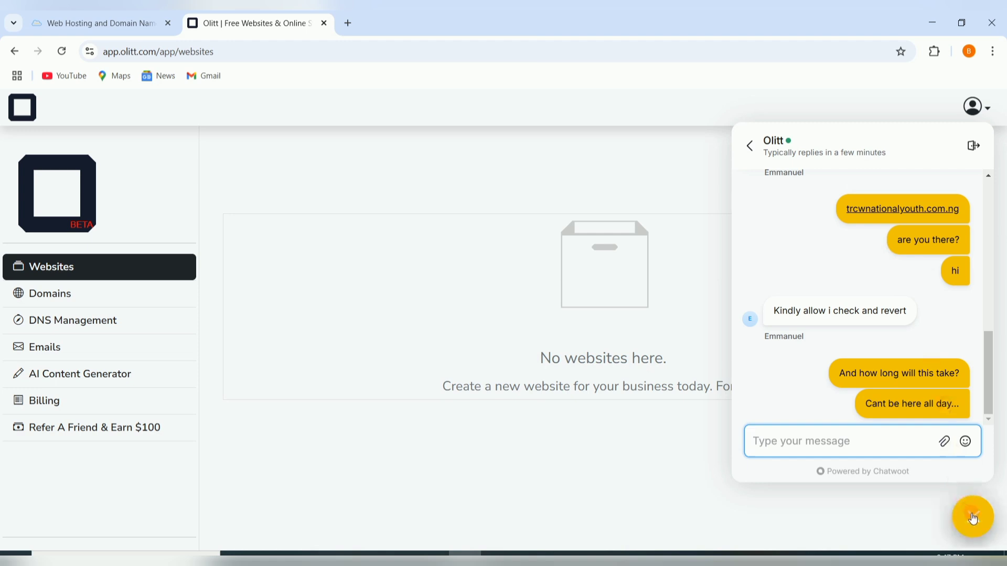
Close the chat and open the DNS records for trcwnationalyouth.com.ng from DNS Management.
left_click(972, 519)
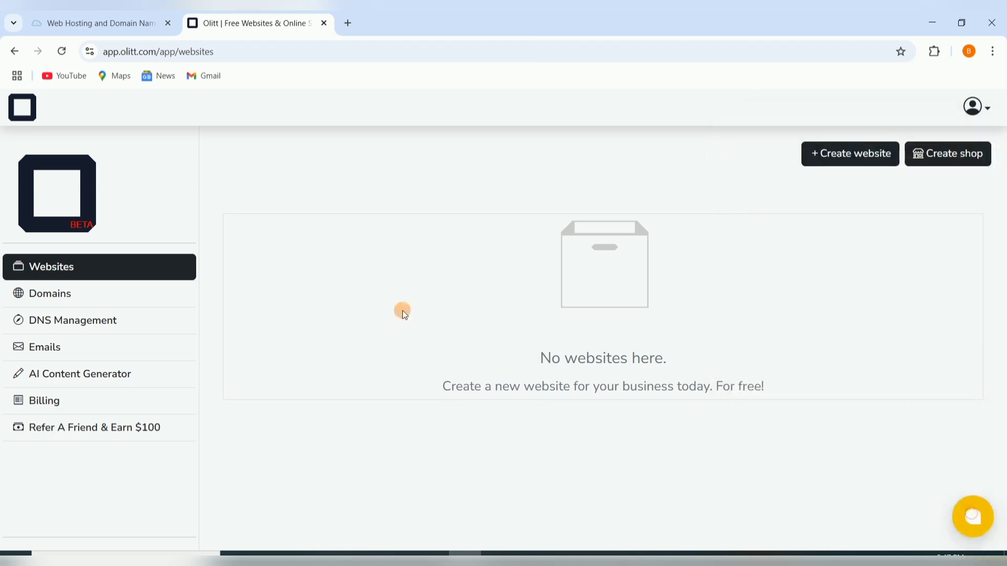
left_click(100, 321)
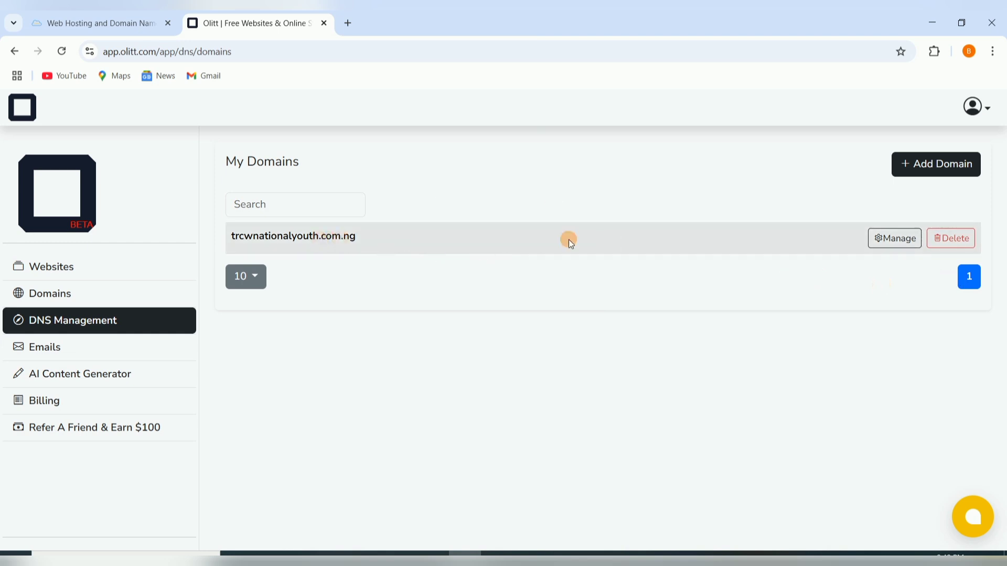
left_click(898, 240)
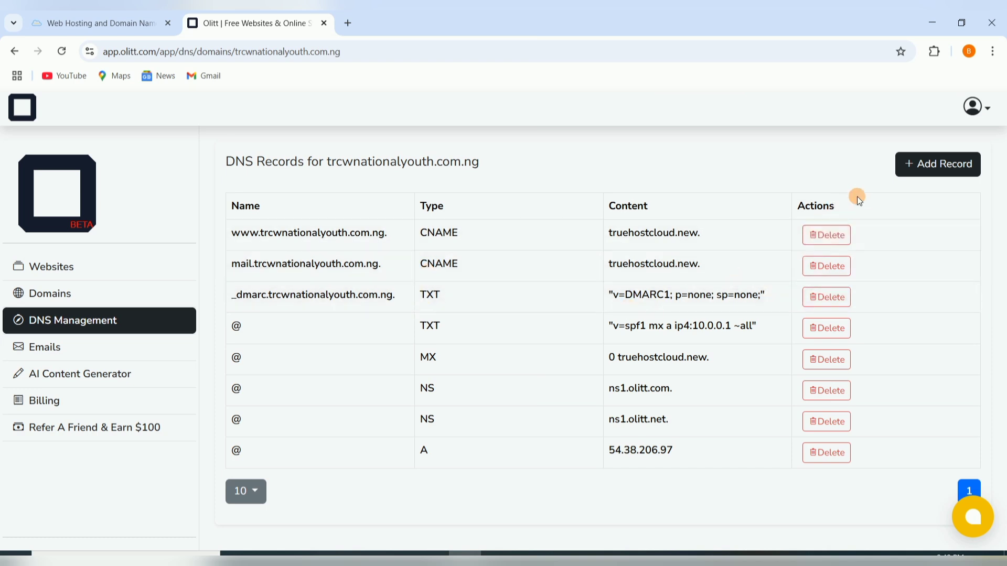
left_click(936, 167)
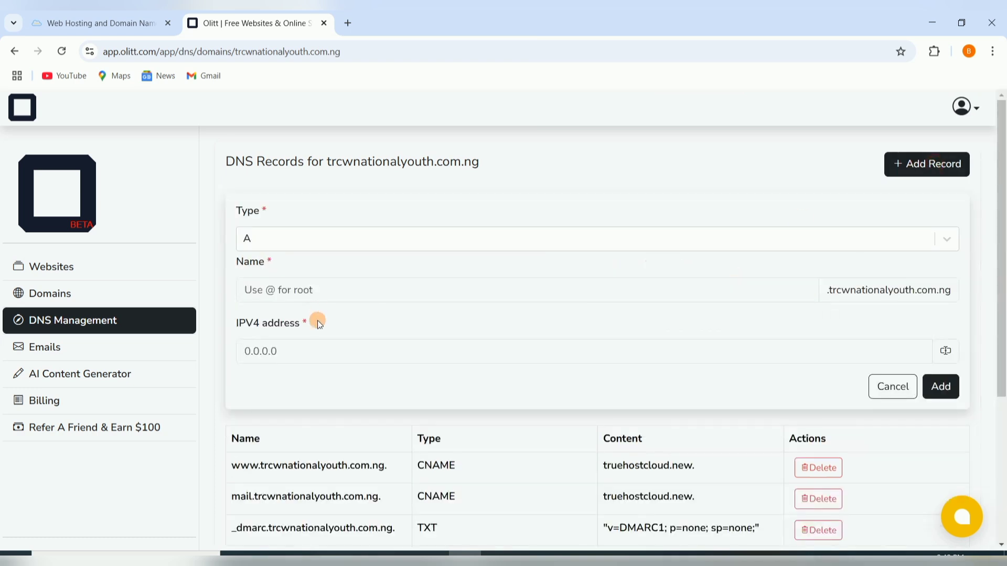
left_click(318, 239)
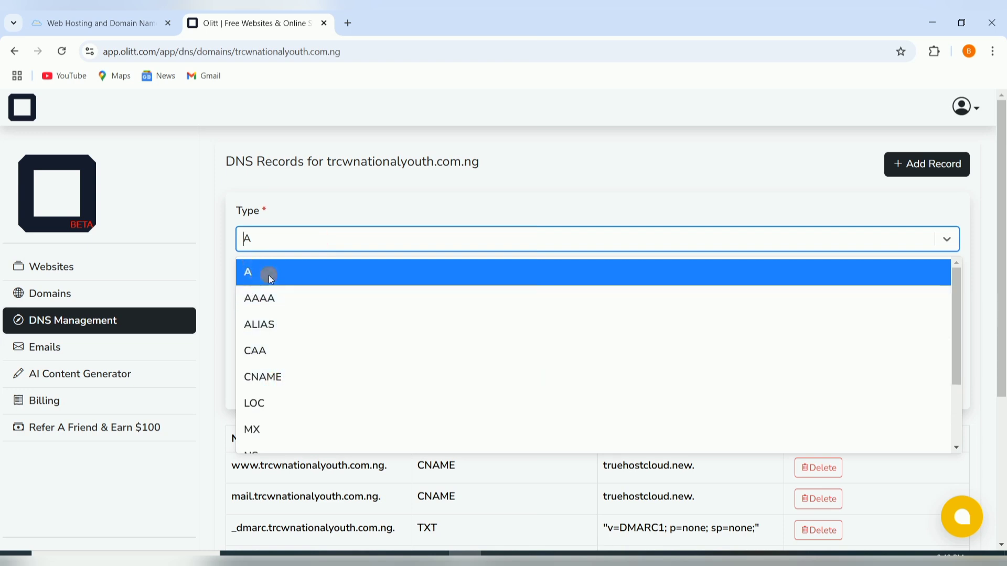
scroll(307, 380, "down", 2)
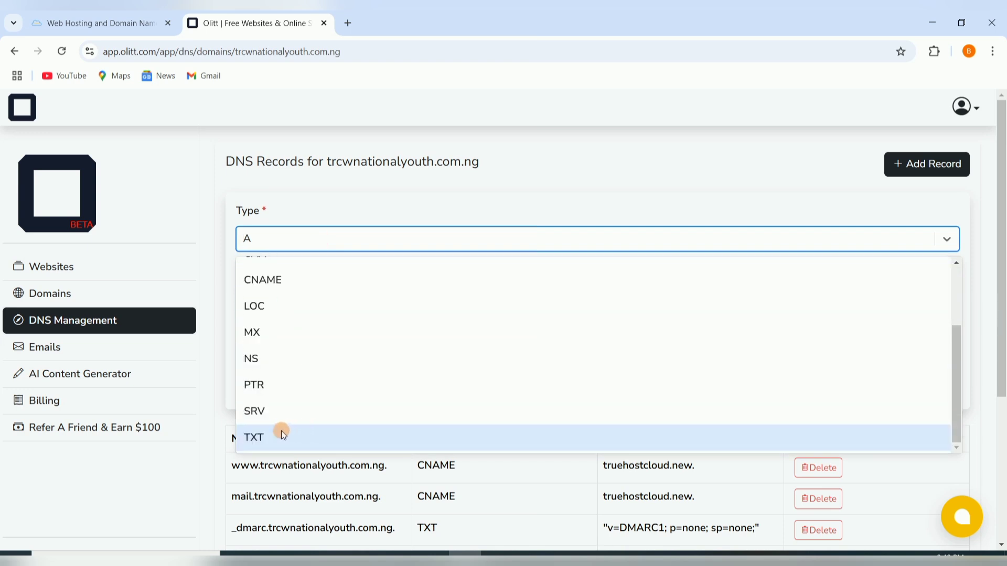
left_click(367, 182)
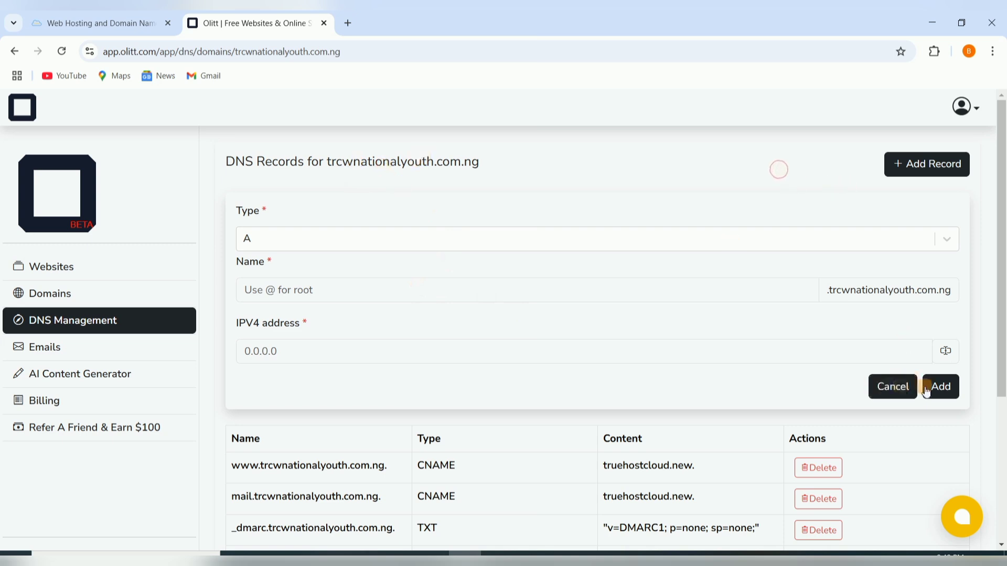
left_click(892, 391)
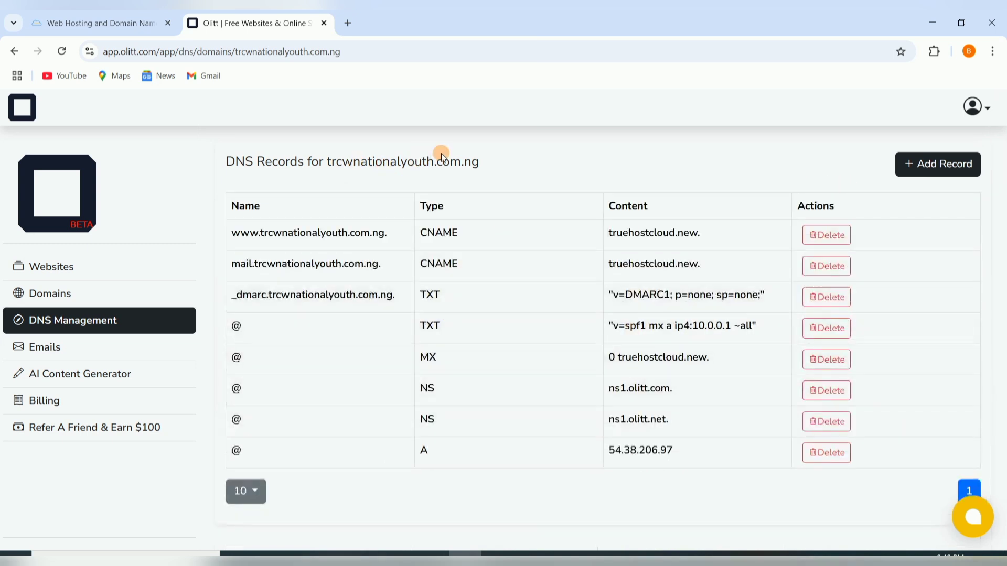